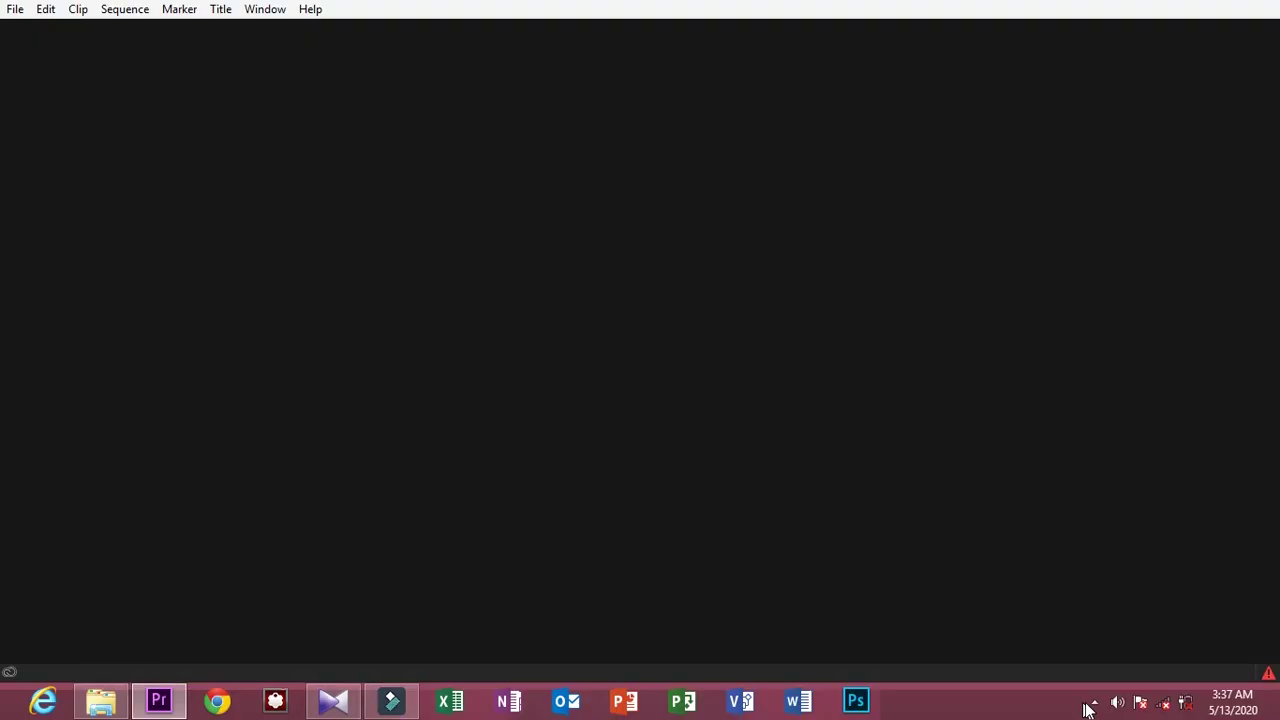
Create a new project named Untitled with default settings, overwriting the existing Untitled project.
click(1093, 704)
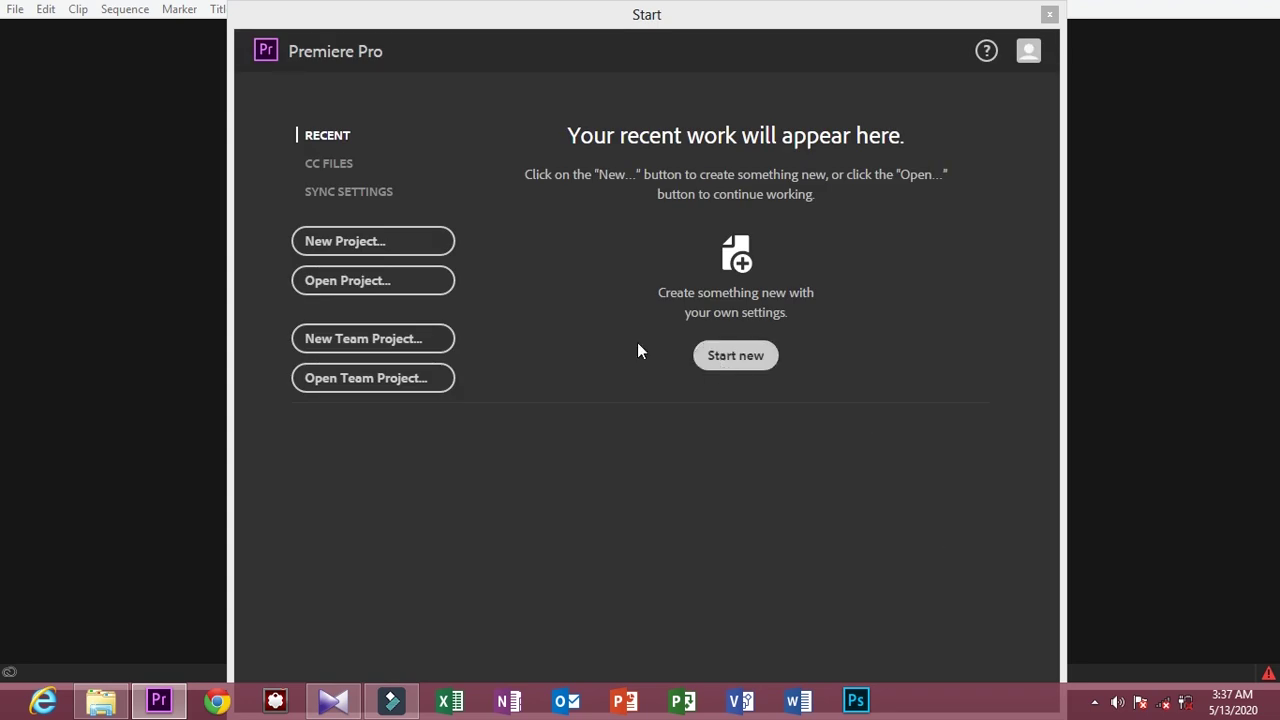
click(410, 244)
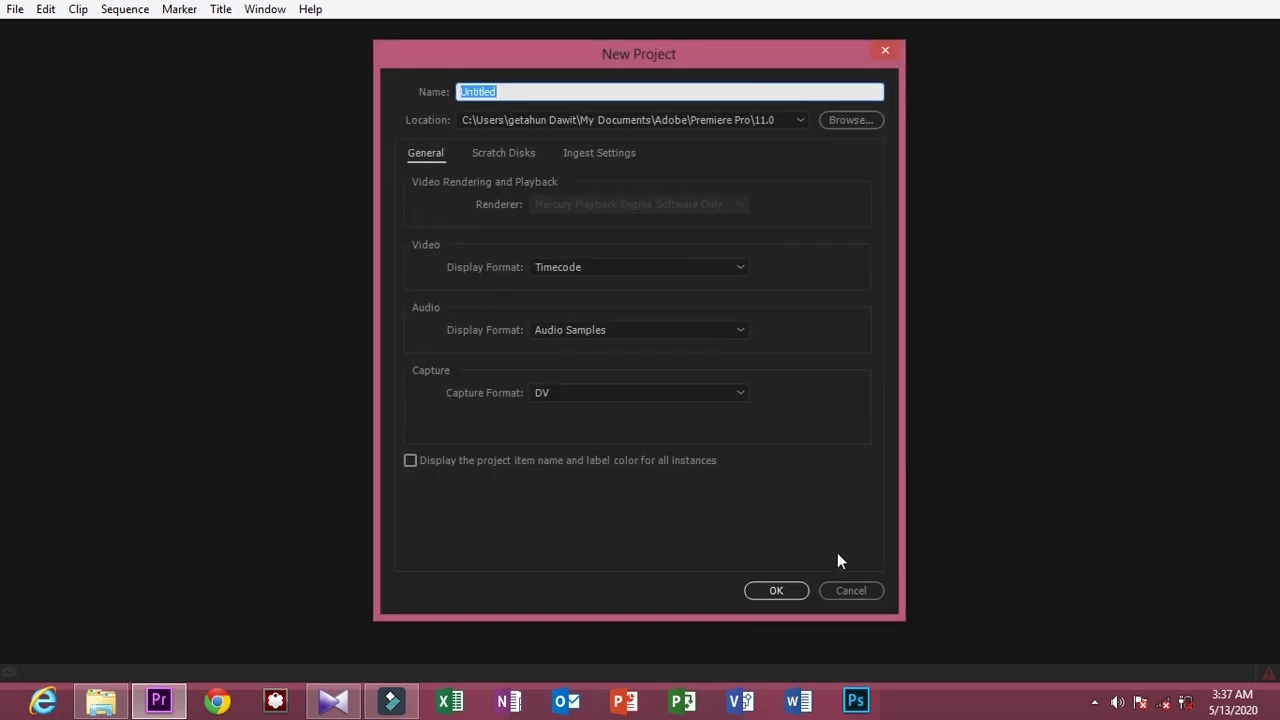
click(779, 590)
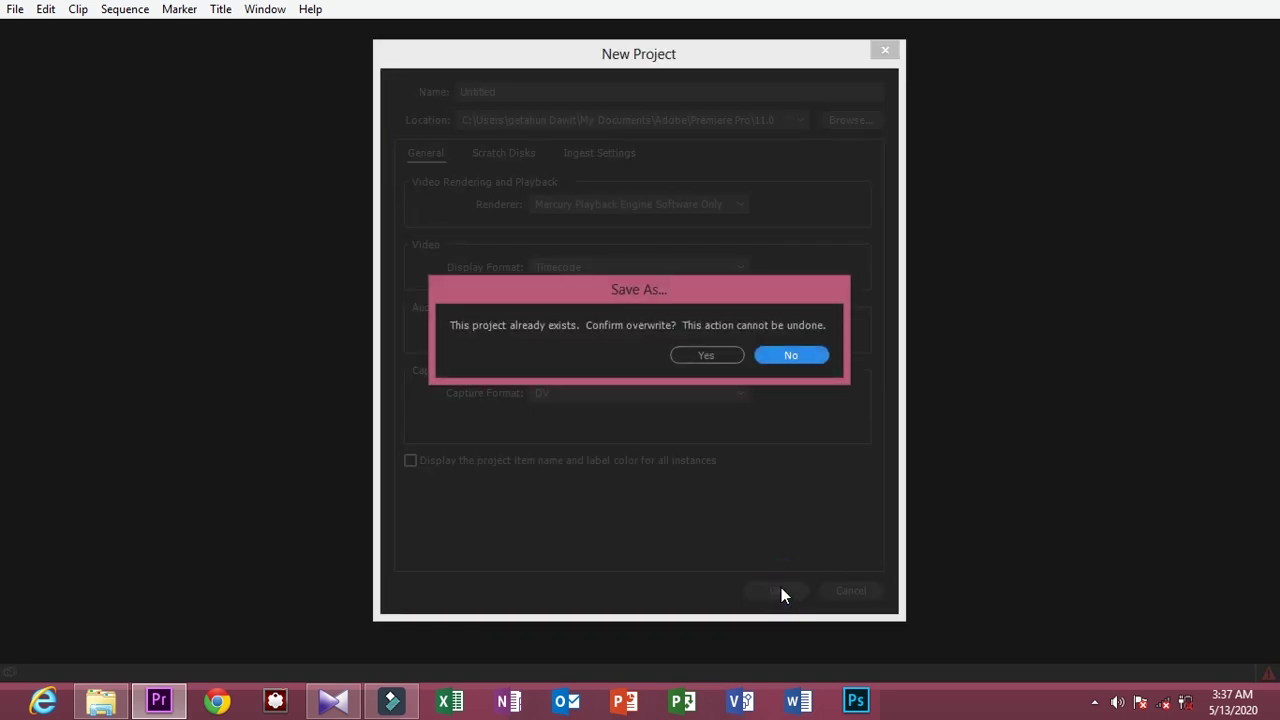
click(701, 357)
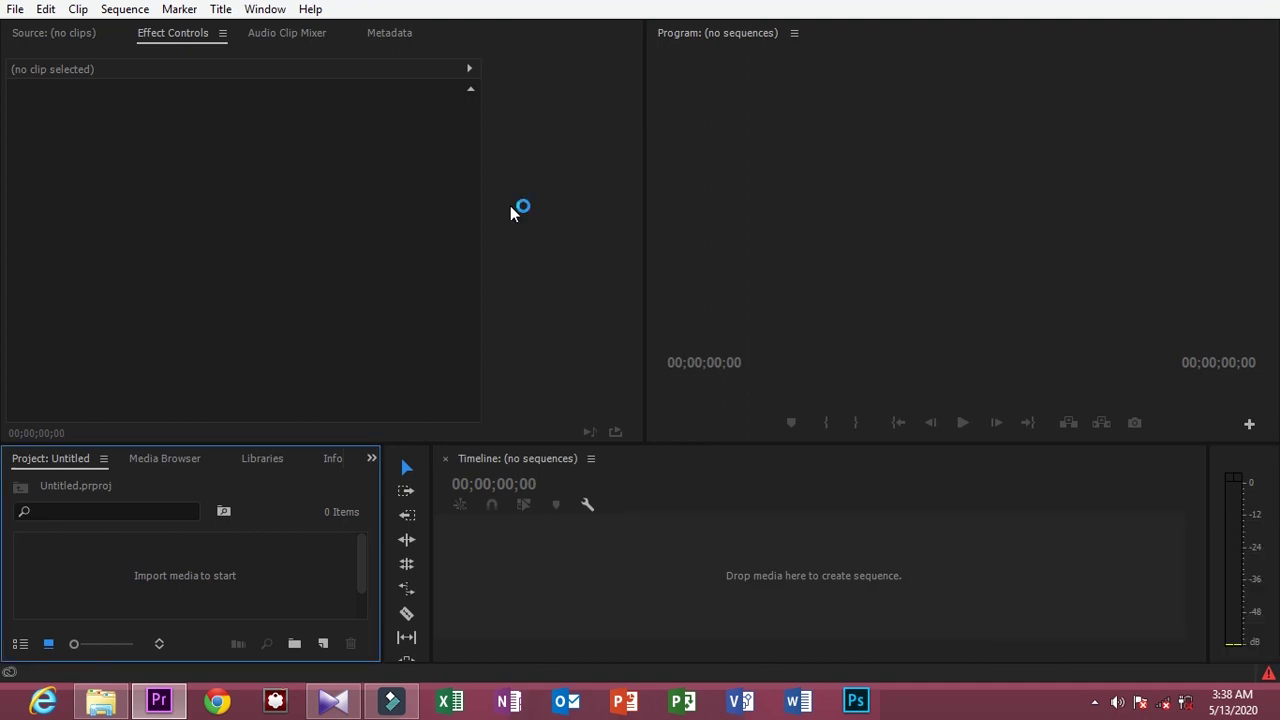
Create a Default Still title, keeping the name Title 01.
click(222, 12)
mouse_move(260, 58)
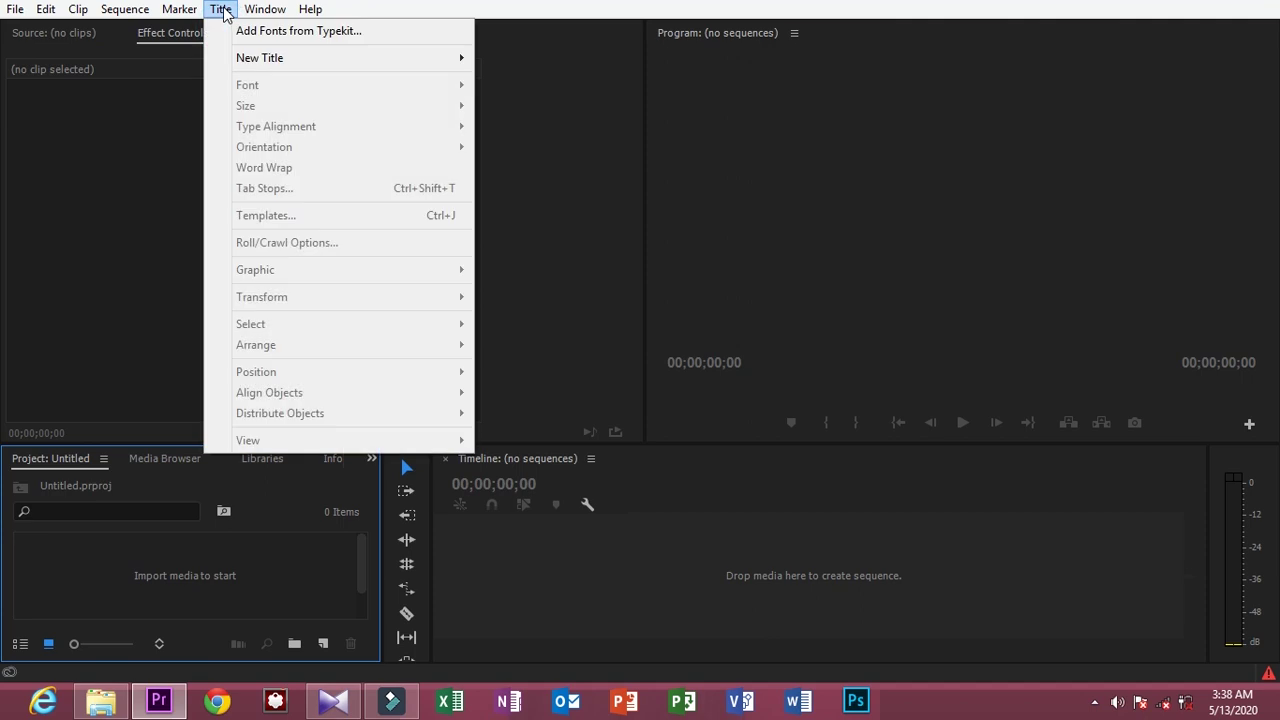
click(297, 62)
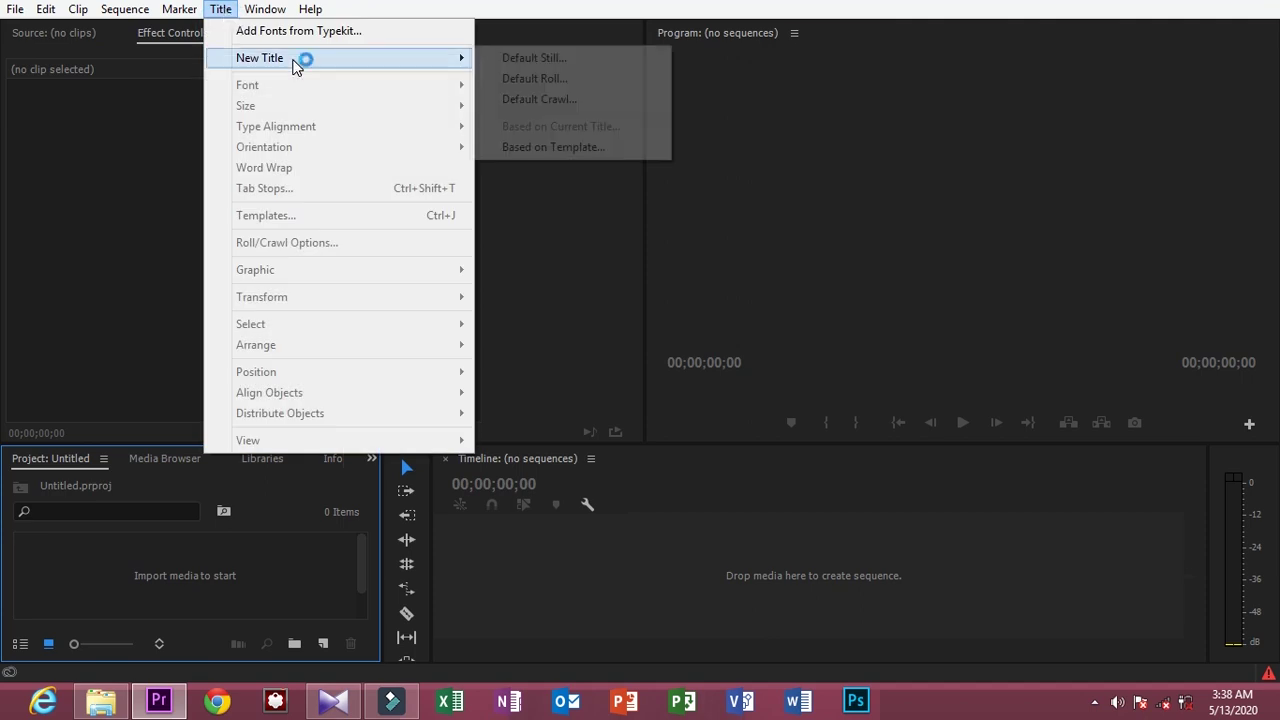
click(541, 62)
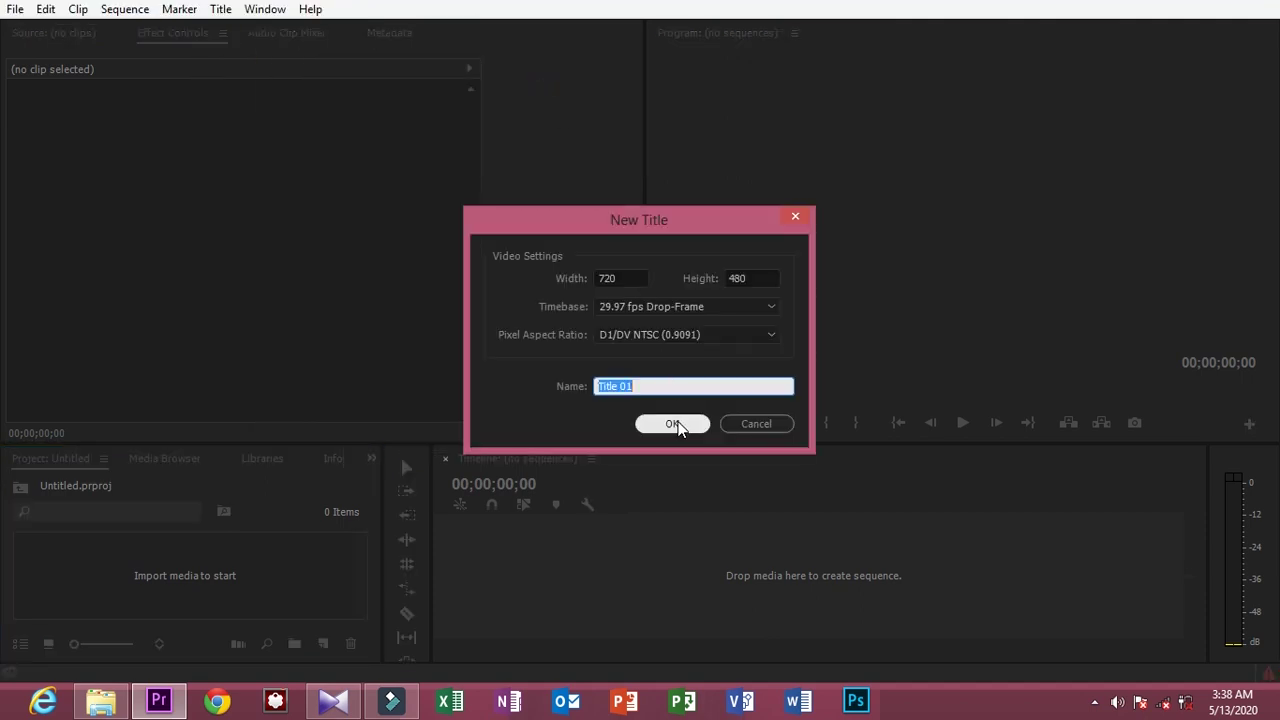
click(672, 424)
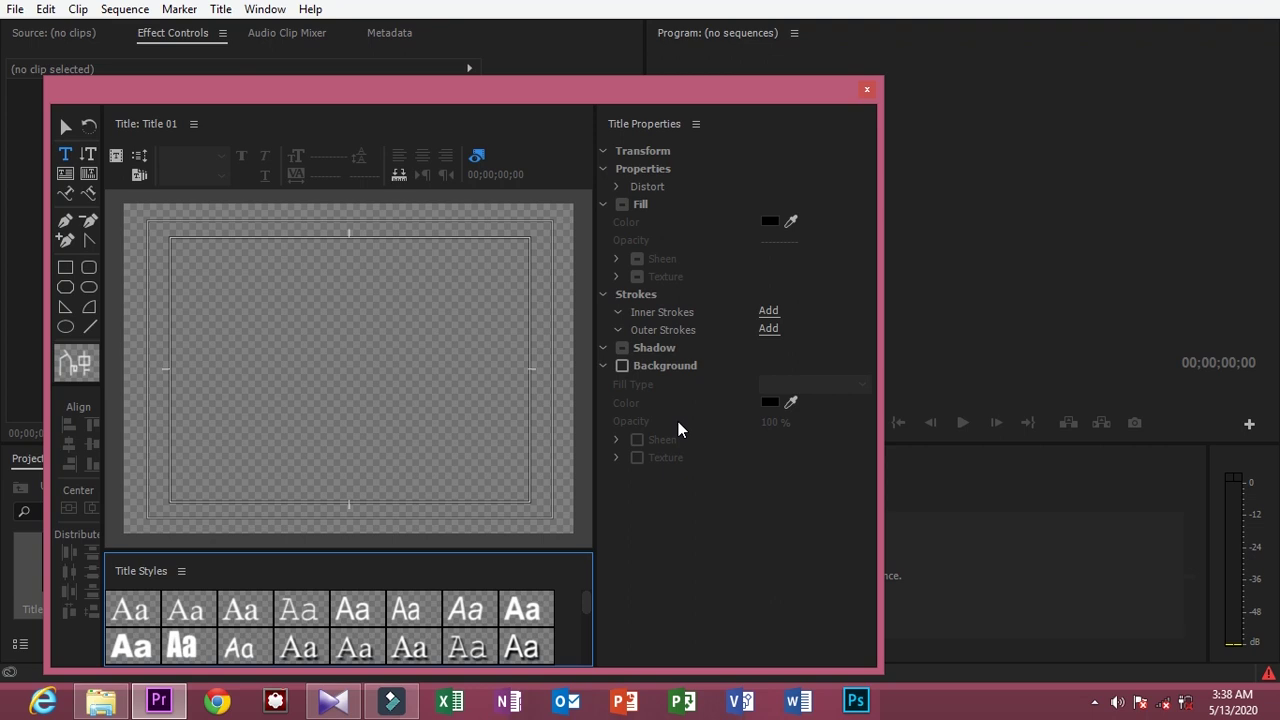
Open the recent document Doc1 in Word and copy its whole Amharic title line.
click(803, 710)
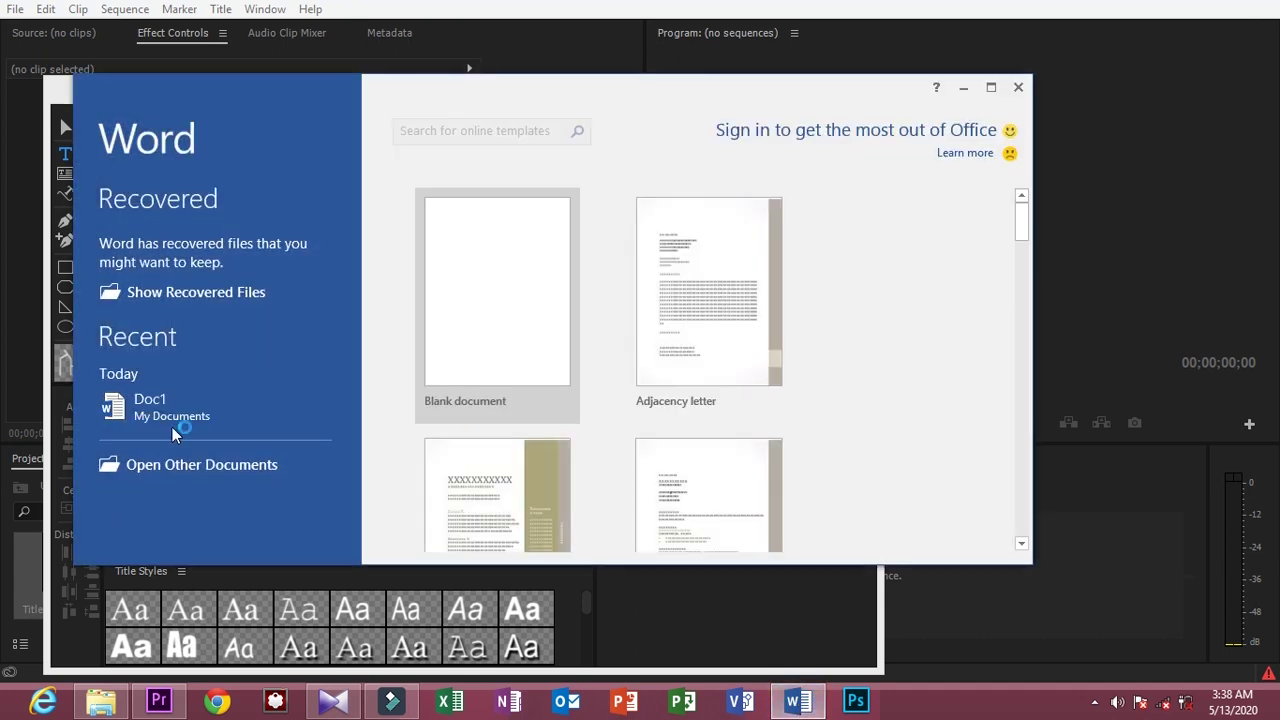
click(177, 411)
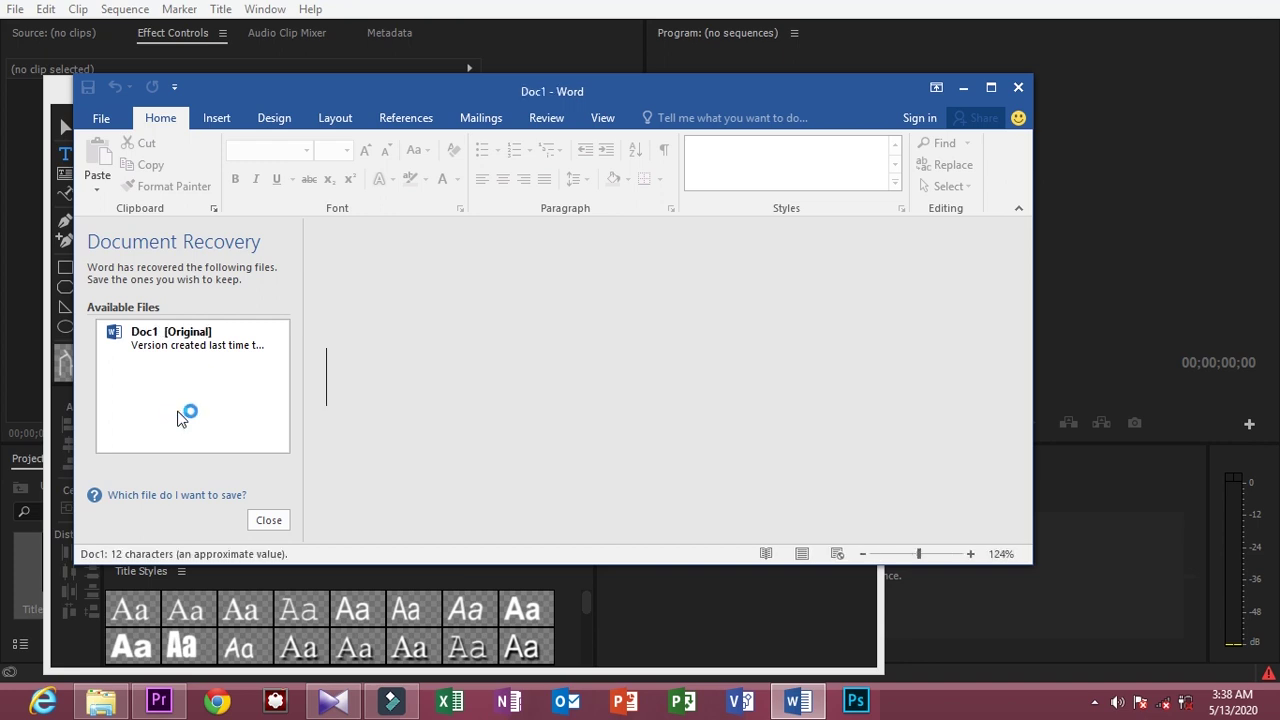
drag(318, 378, 774, 383)
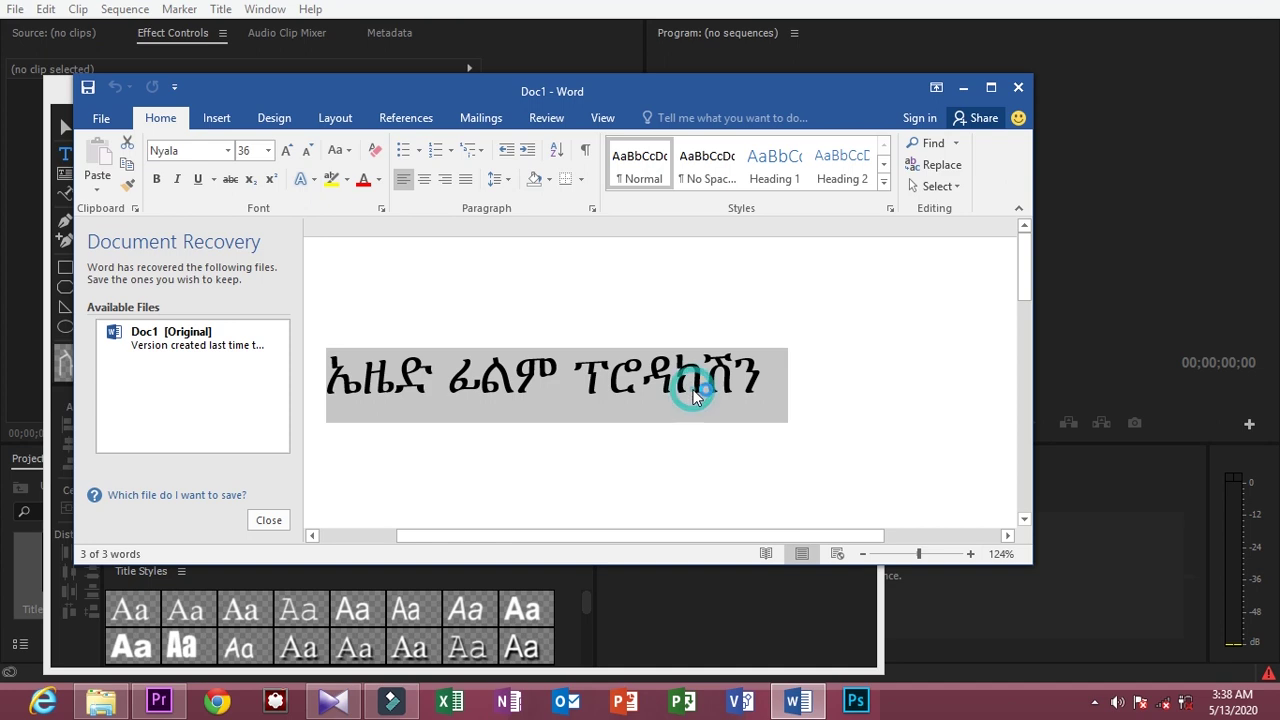
right_click(696, 392)
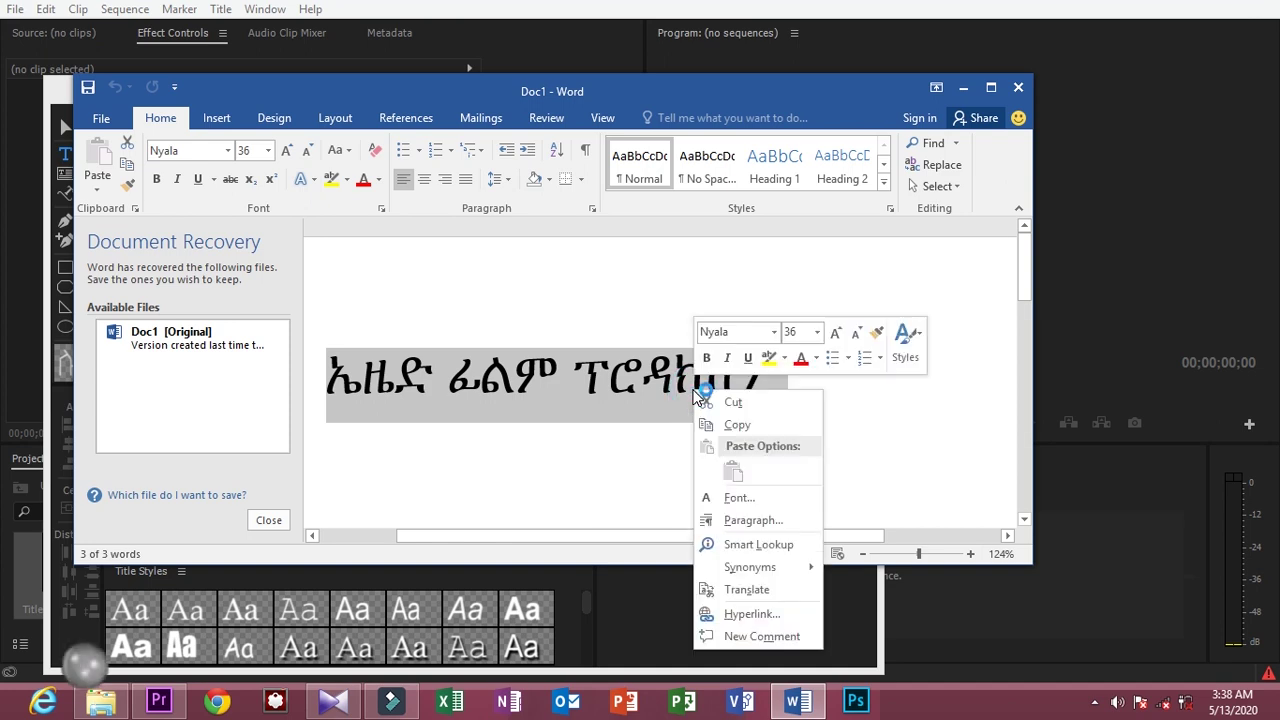
click(748, 424)
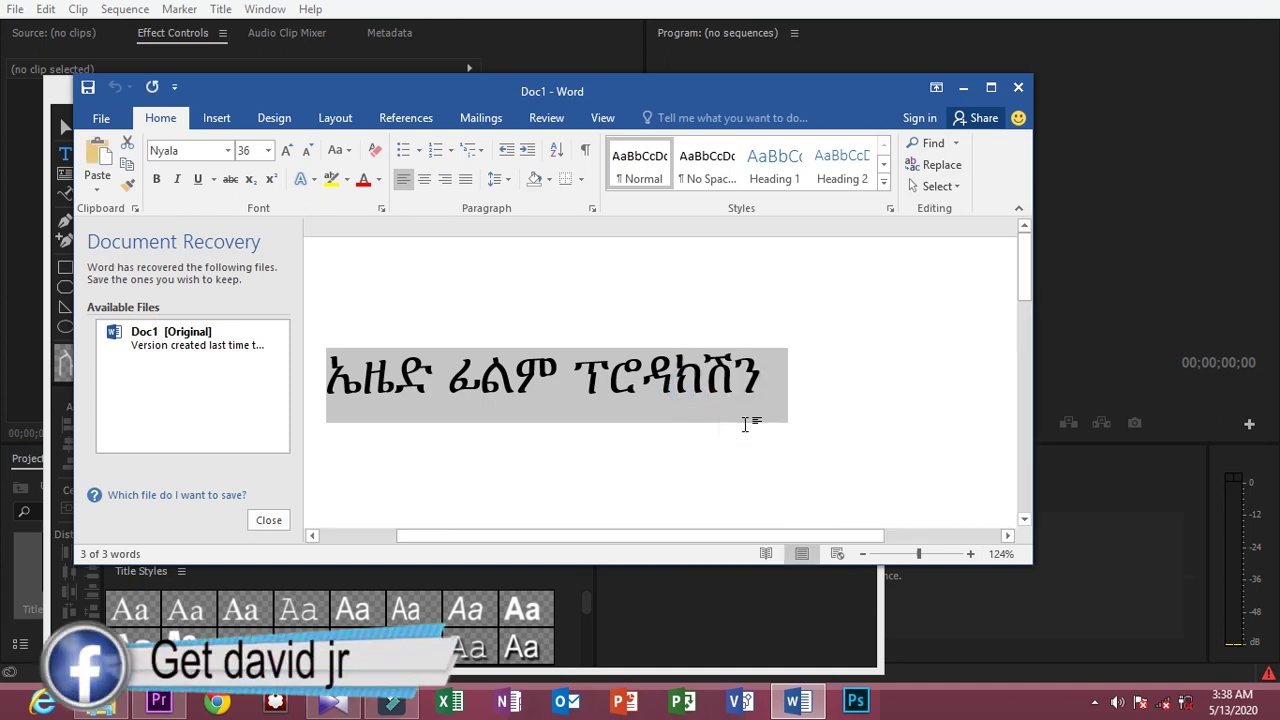
Paste the copied Amharic title as horizontal text on the Title 01 canvas.
click(963, 87)
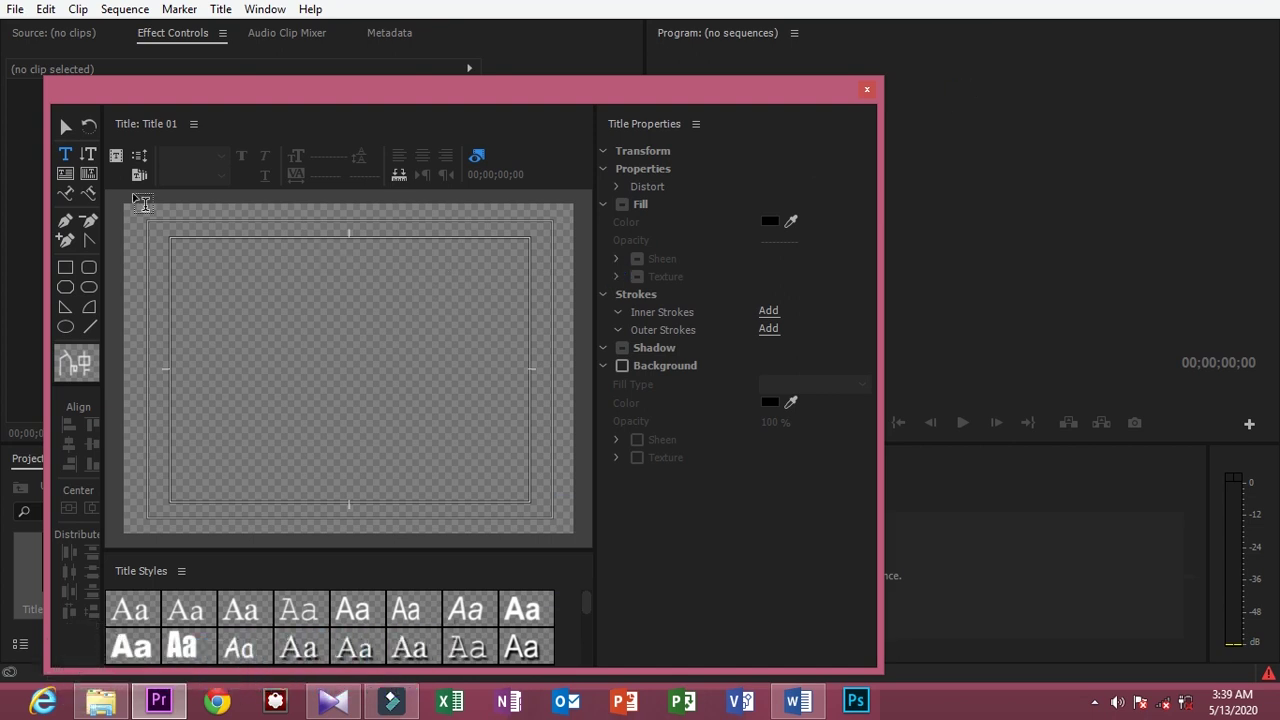
click(65, 154)
click(216, 296)
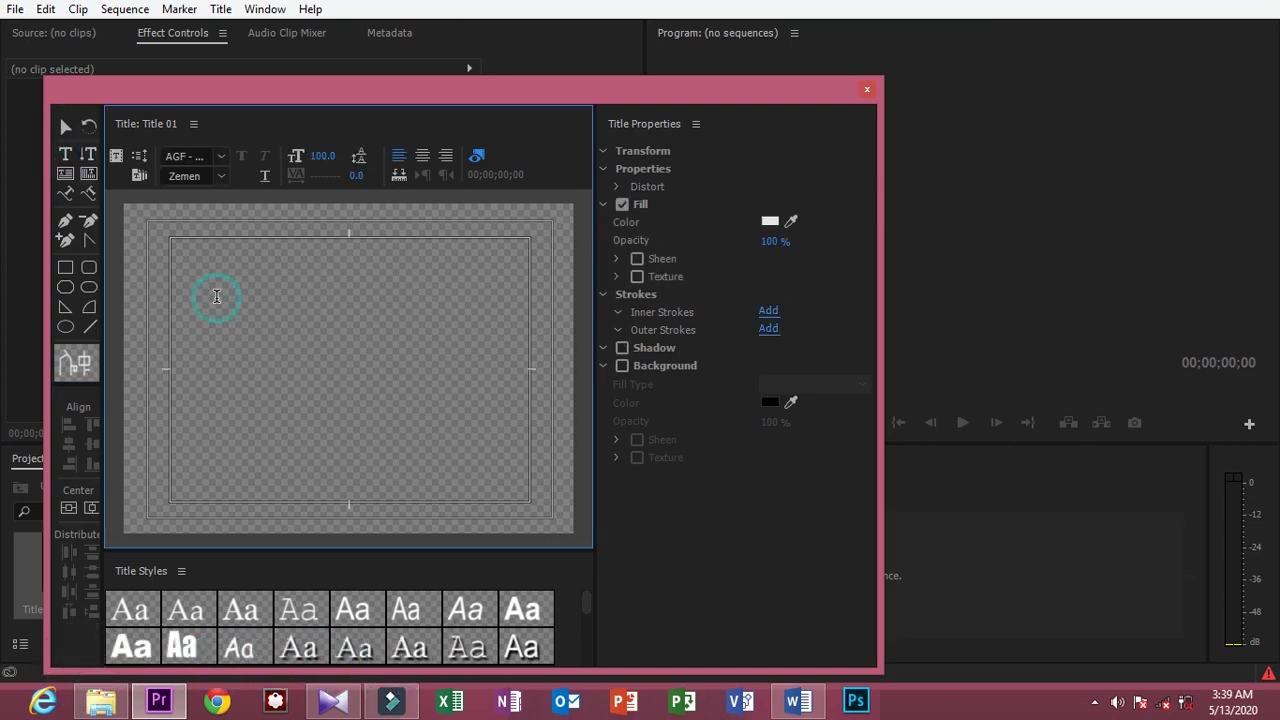
right_click(218, 305)
click(268, 306)
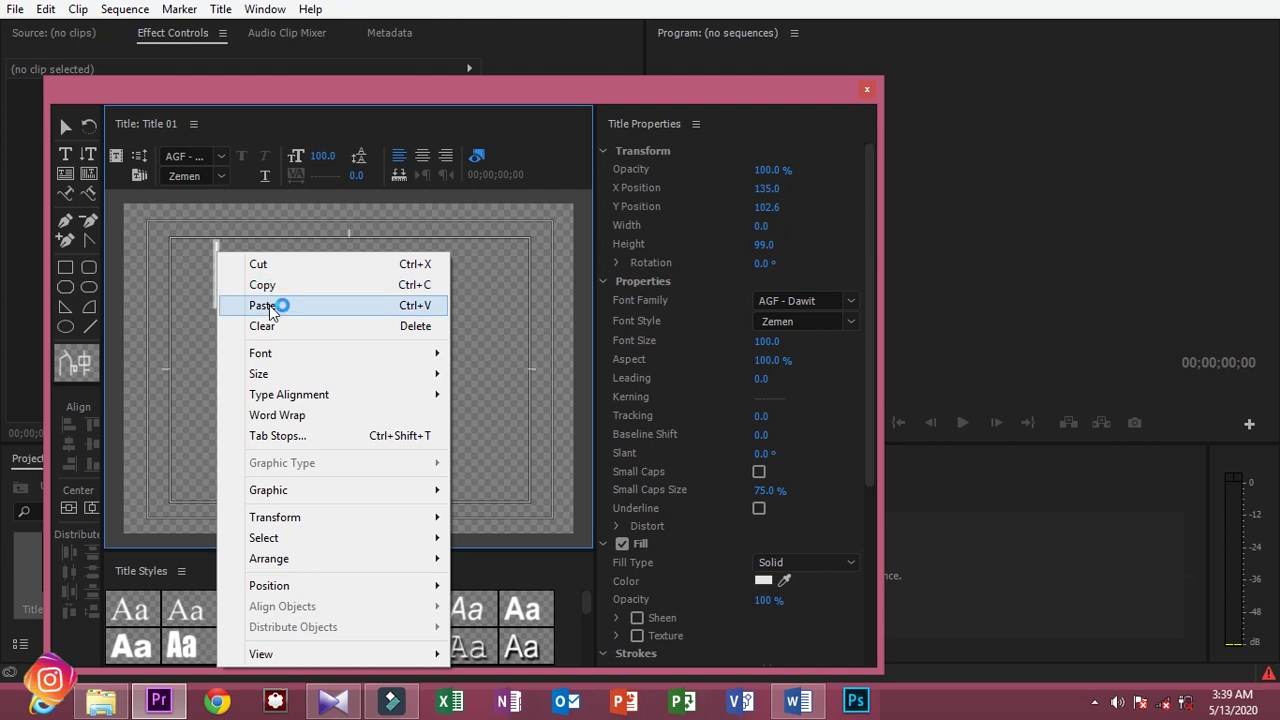
Scroll through the font family list looking for Nyala.
click(222, 156)
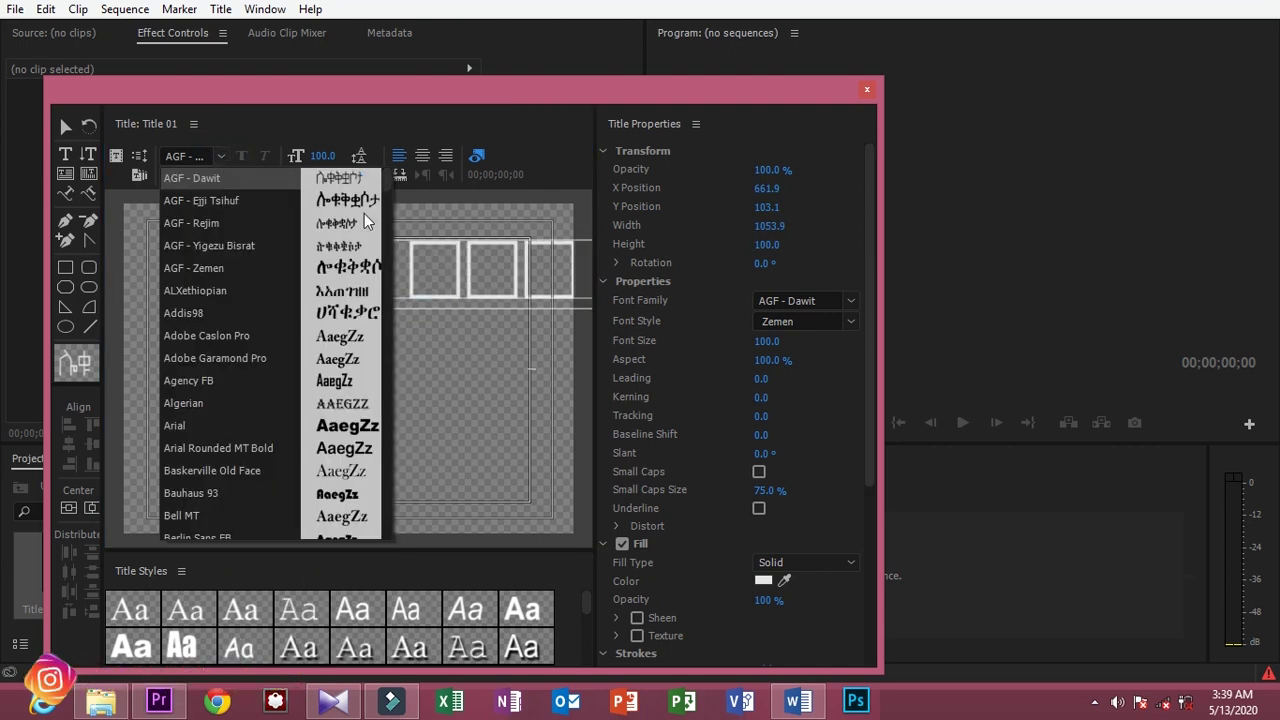
click(388, 177)
mouse_move(390, 193)
mouse_down()
mouse_move(396, 538)
mouse_move(399, 487)
mouse_up()
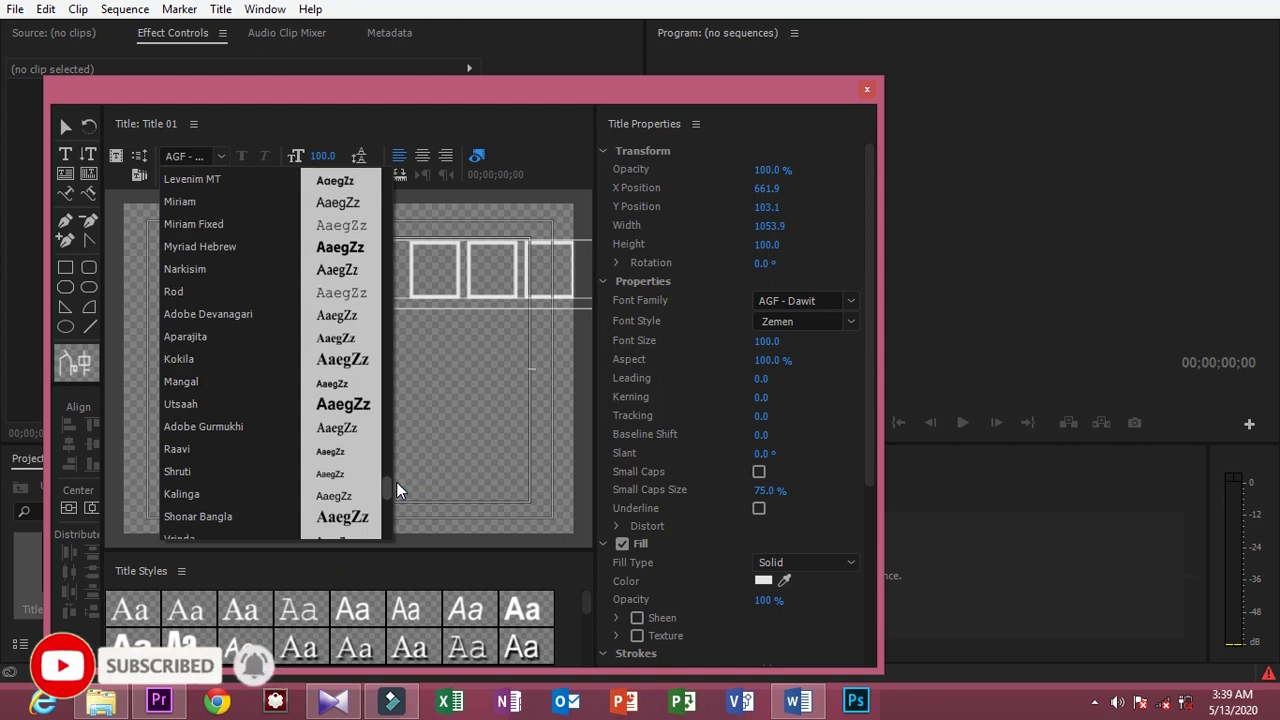
drag(396, 482, 402, 428)
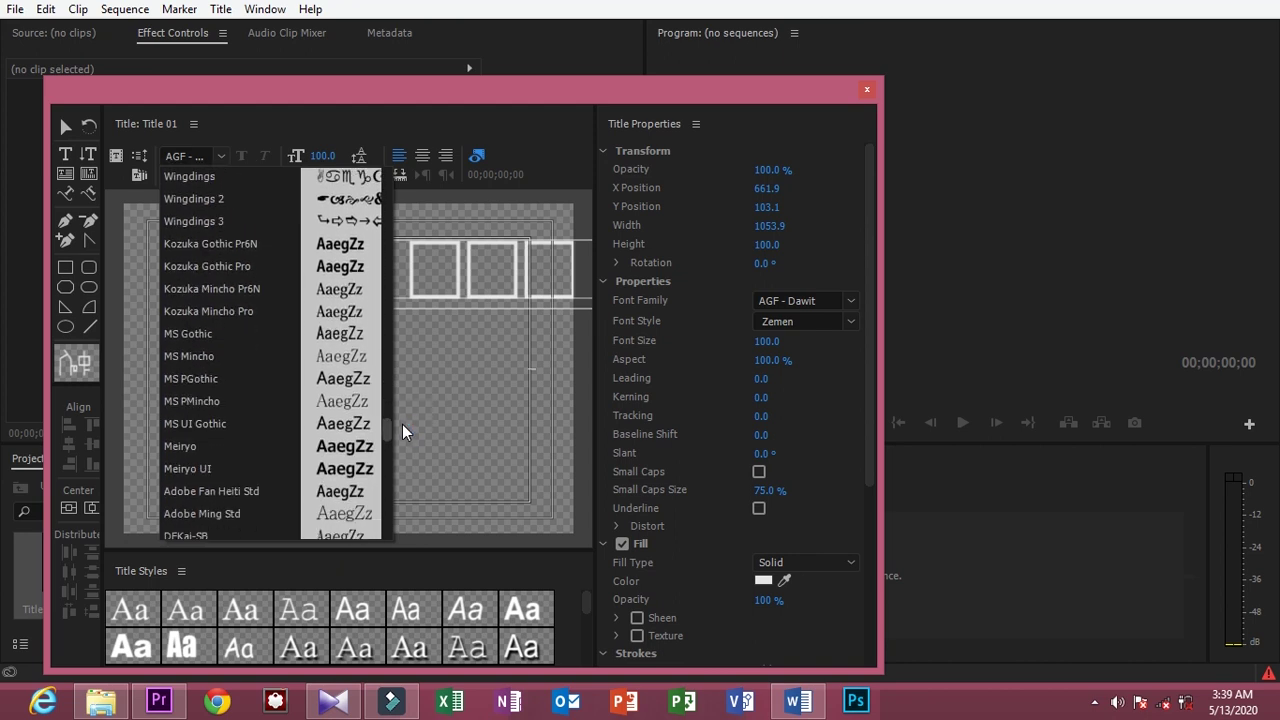
mouse_move(402, 425)
mouse_down()
mouse_move(406, 440)
mouse_move(393, 177)
mouse_move(422, 341)
mouse_up()
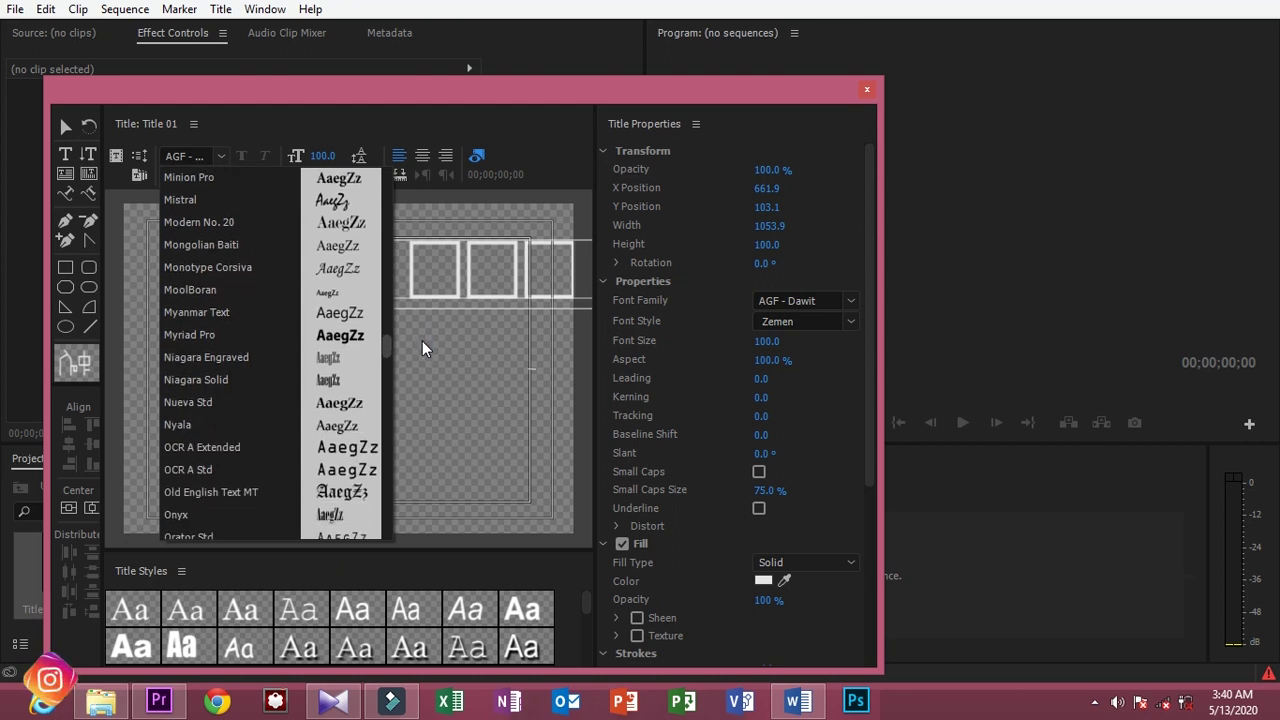
Apply Nyala, set the font size to 63 and centre the Amharic text on the canvas.
click(195, 425)
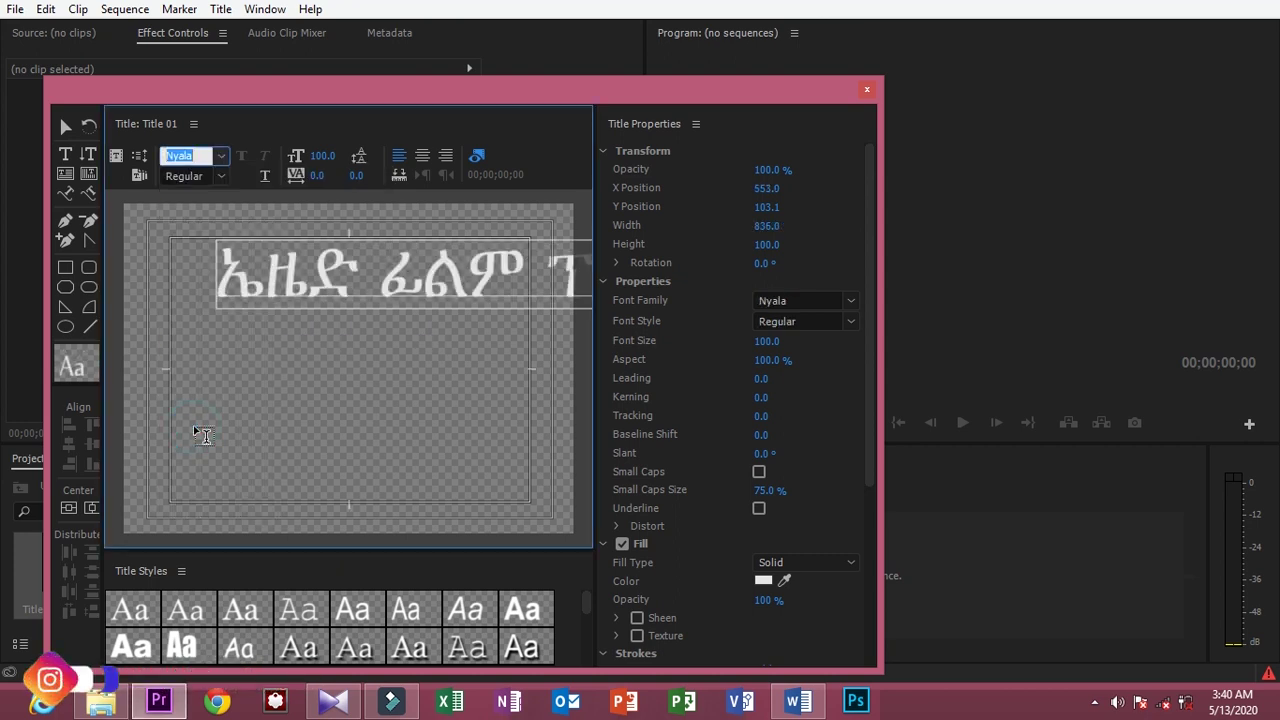
click(66, 127)
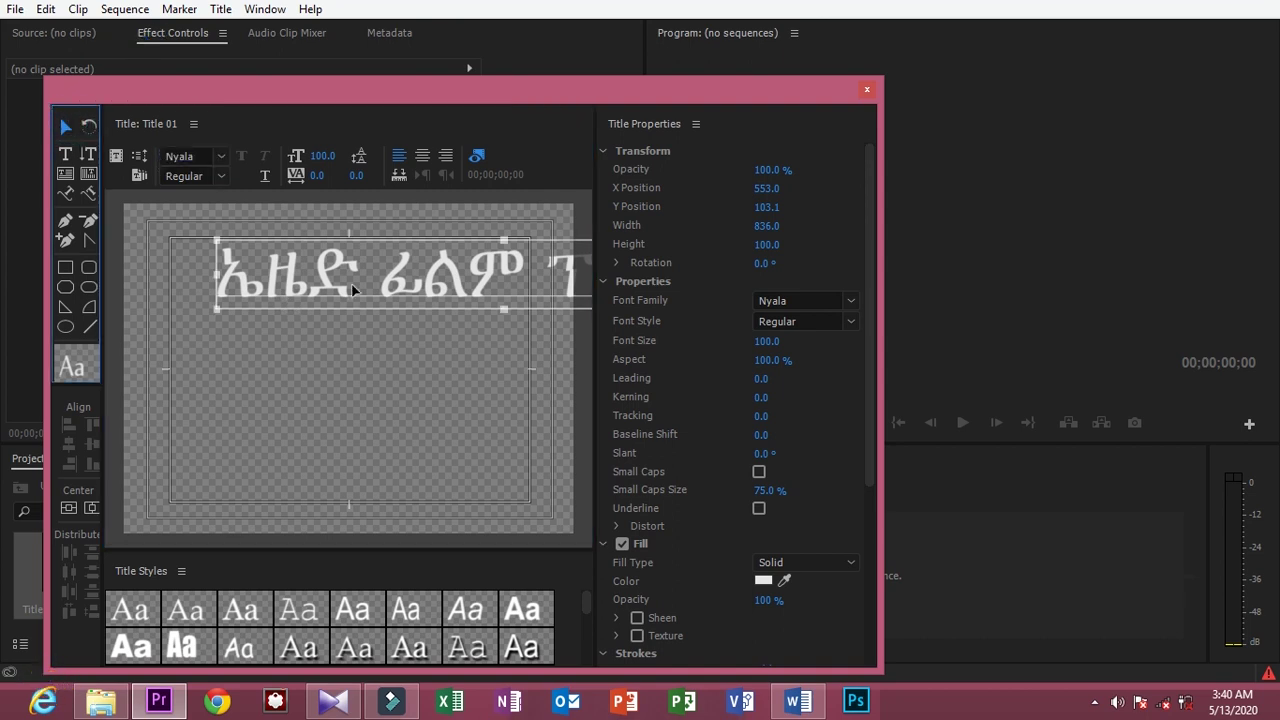
drag(355, 281, 220, 308)
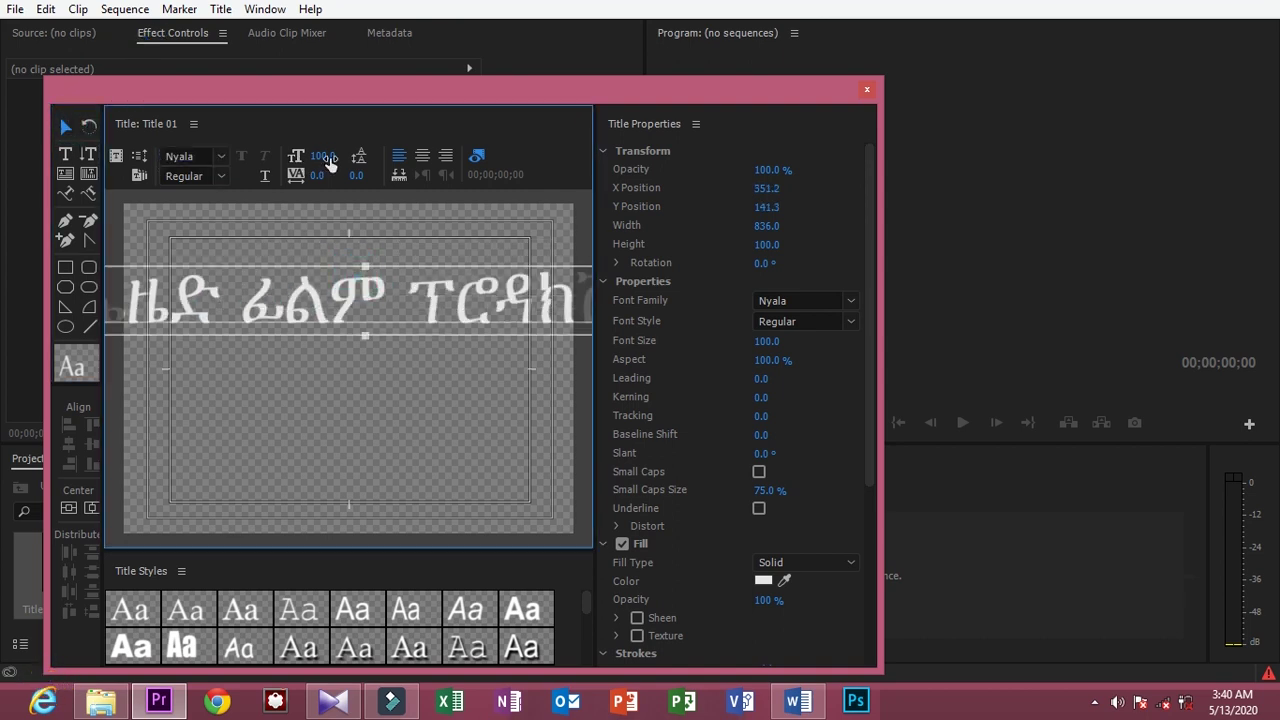
drag(325, 157, 290, 157)
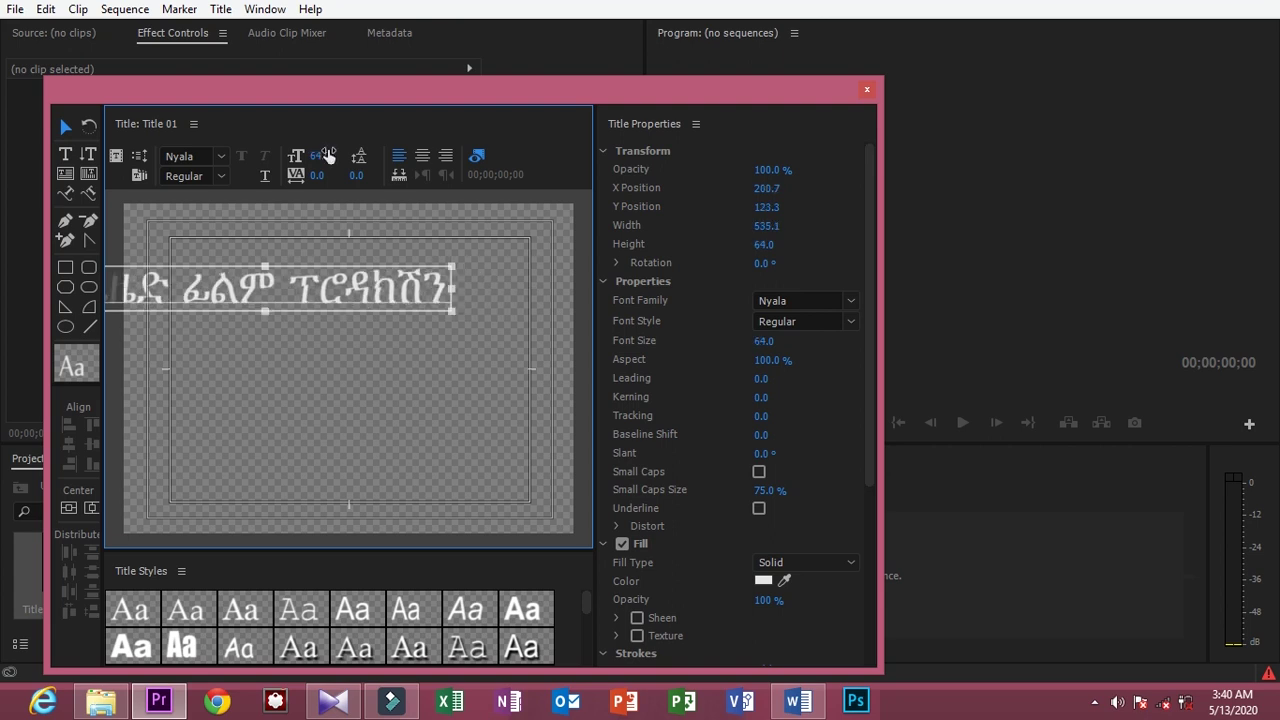
drag(244, 299, 316, 368)
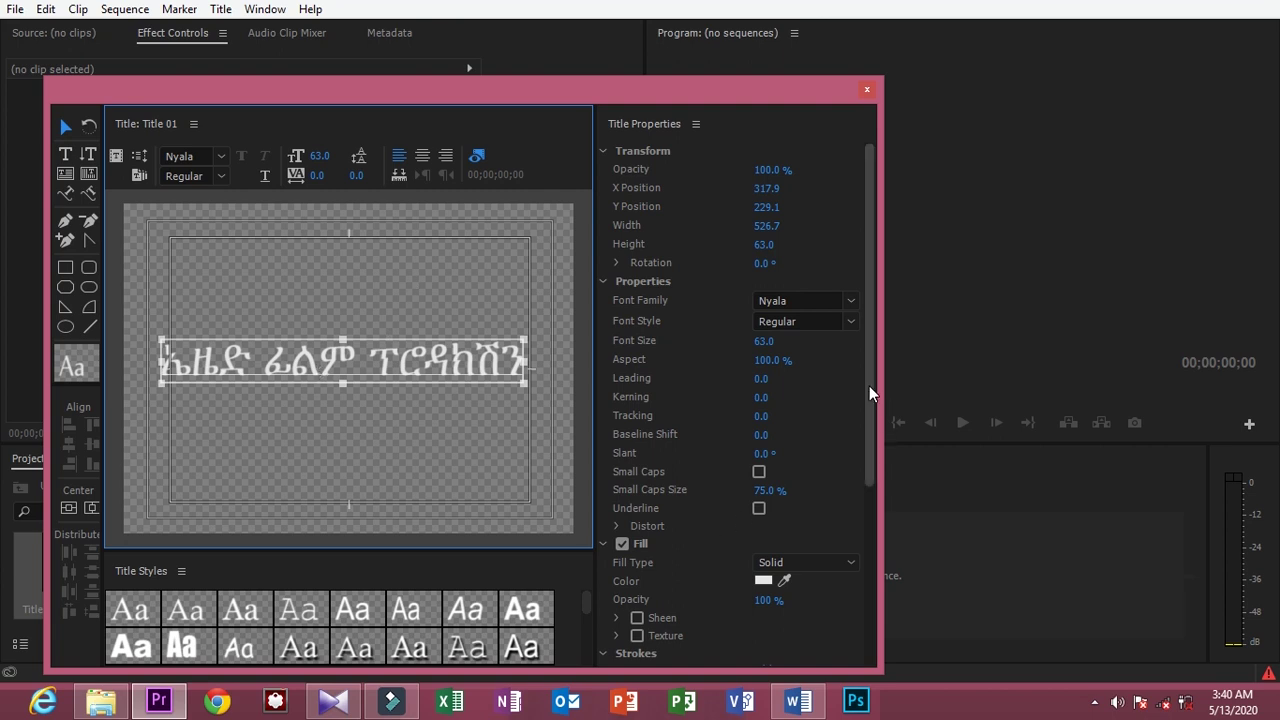
drag(869, 385, 885, 551)
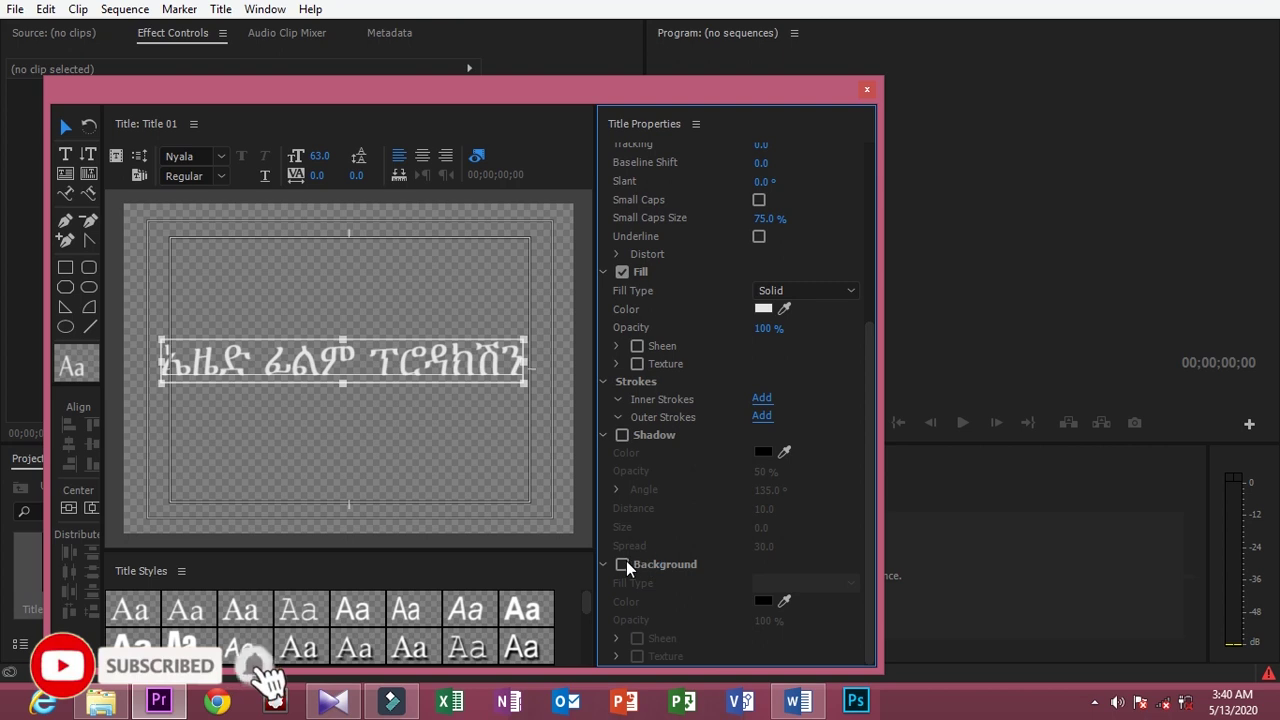
Enable a 4 Color Gradient background with a bright red stop fading to black.
click(622, 564)
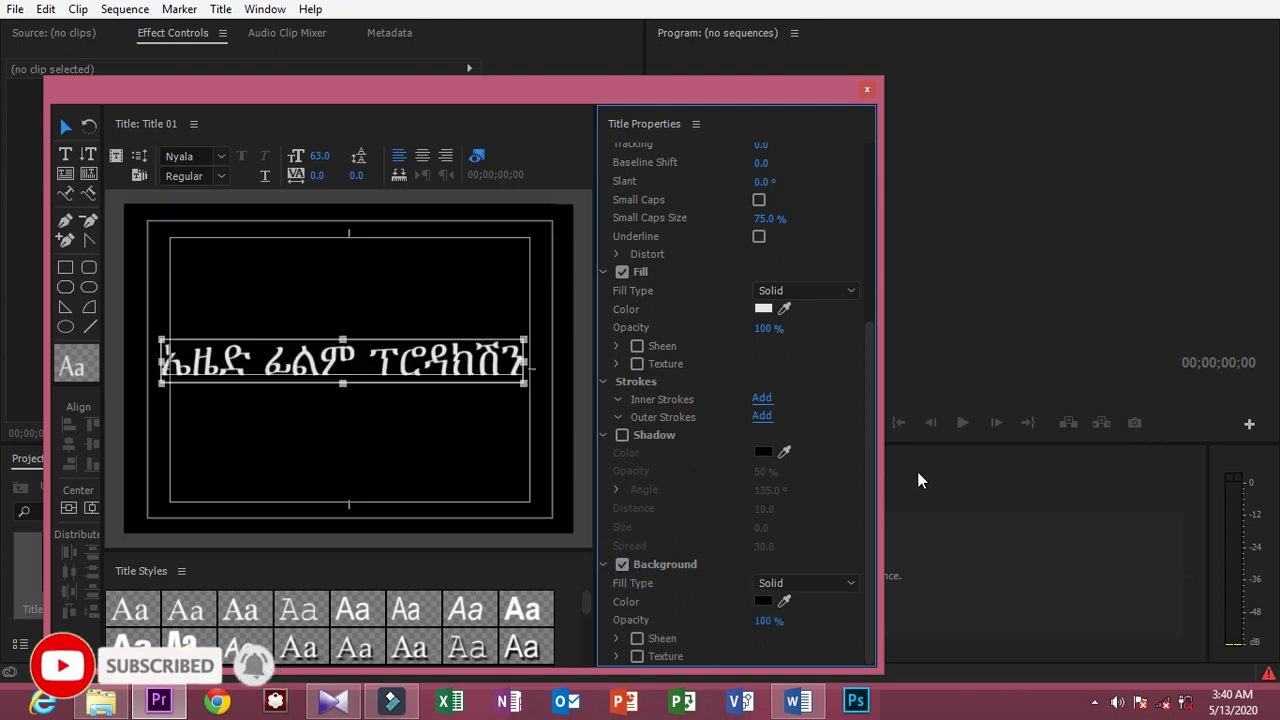
click(845, 589)
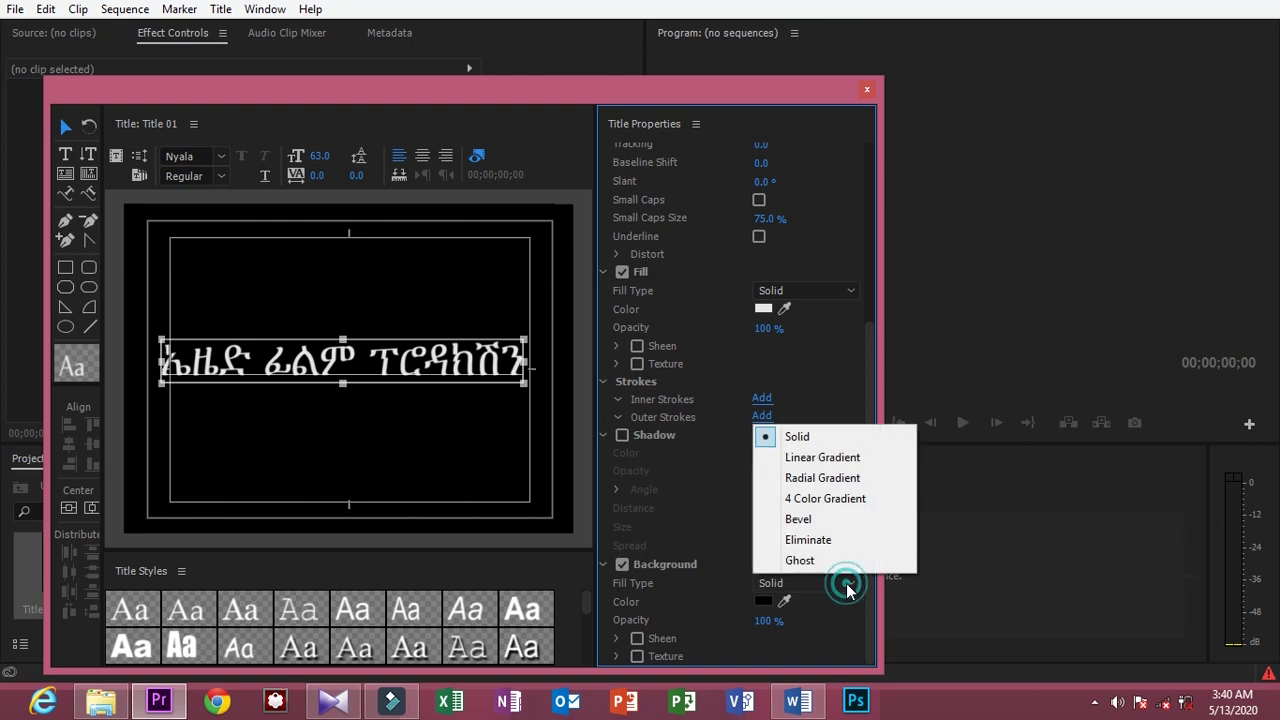
click(858, 500)
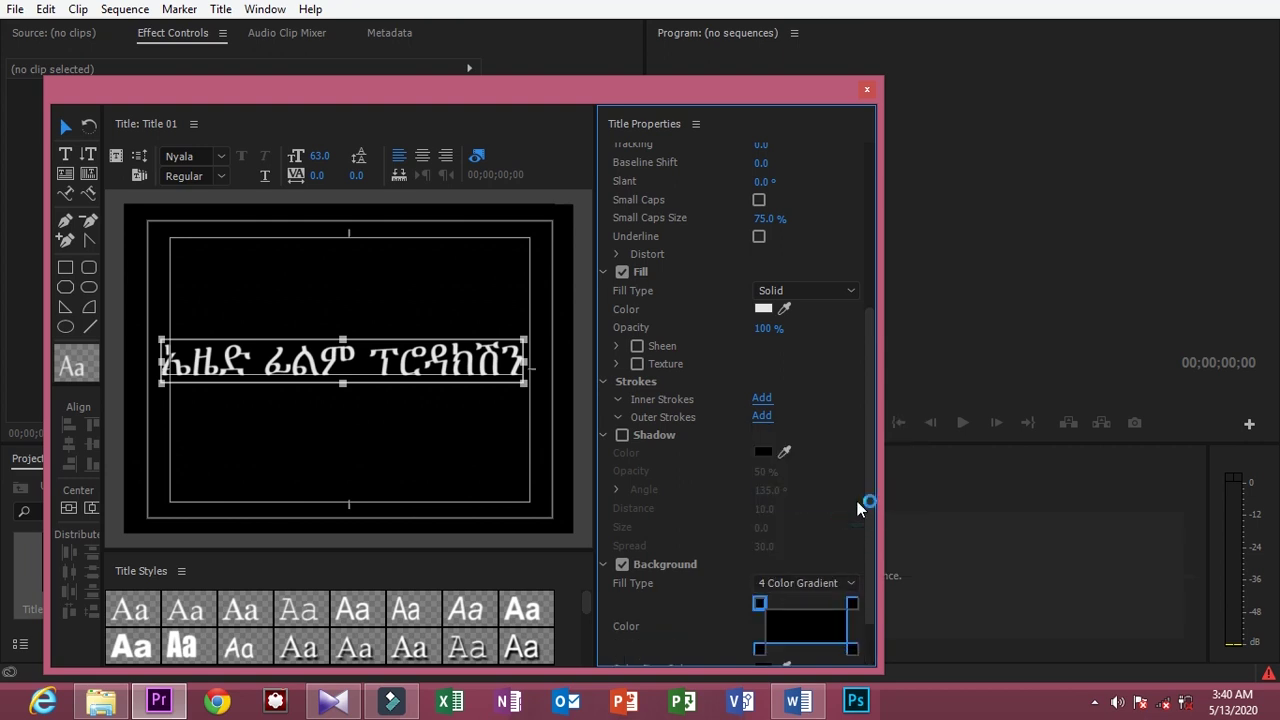
click(803, 627)
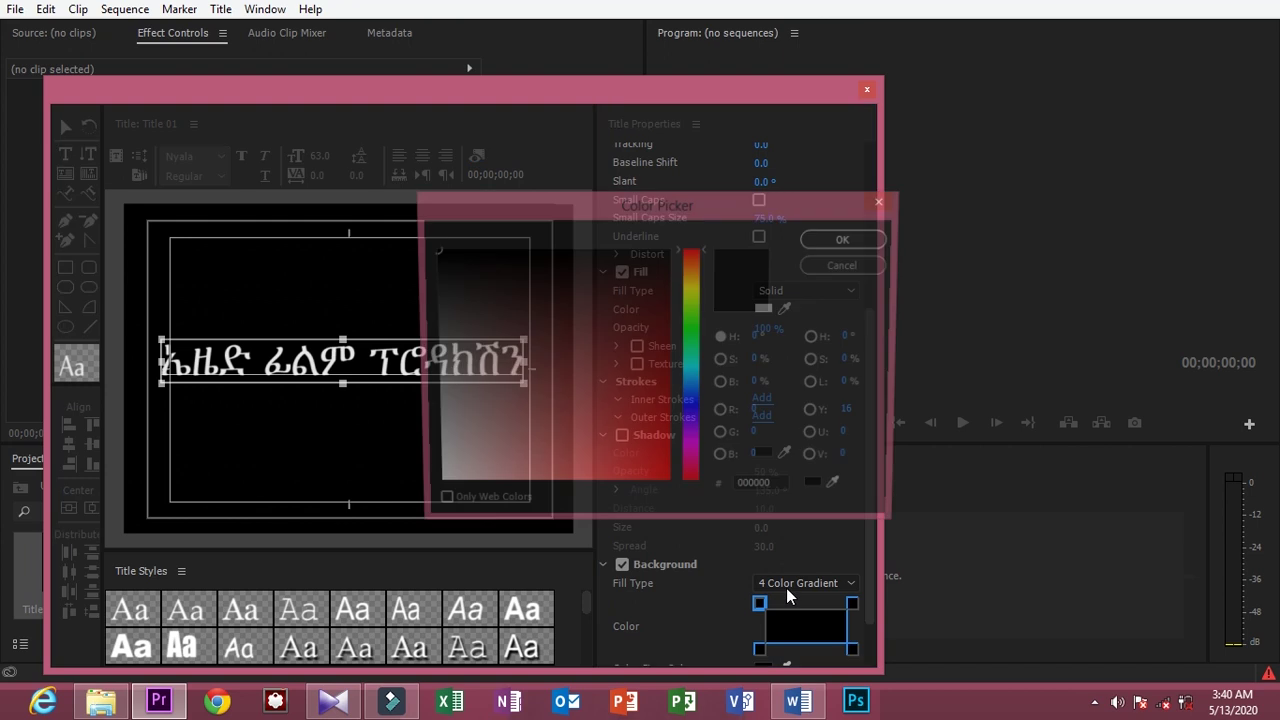
click(664, 472)
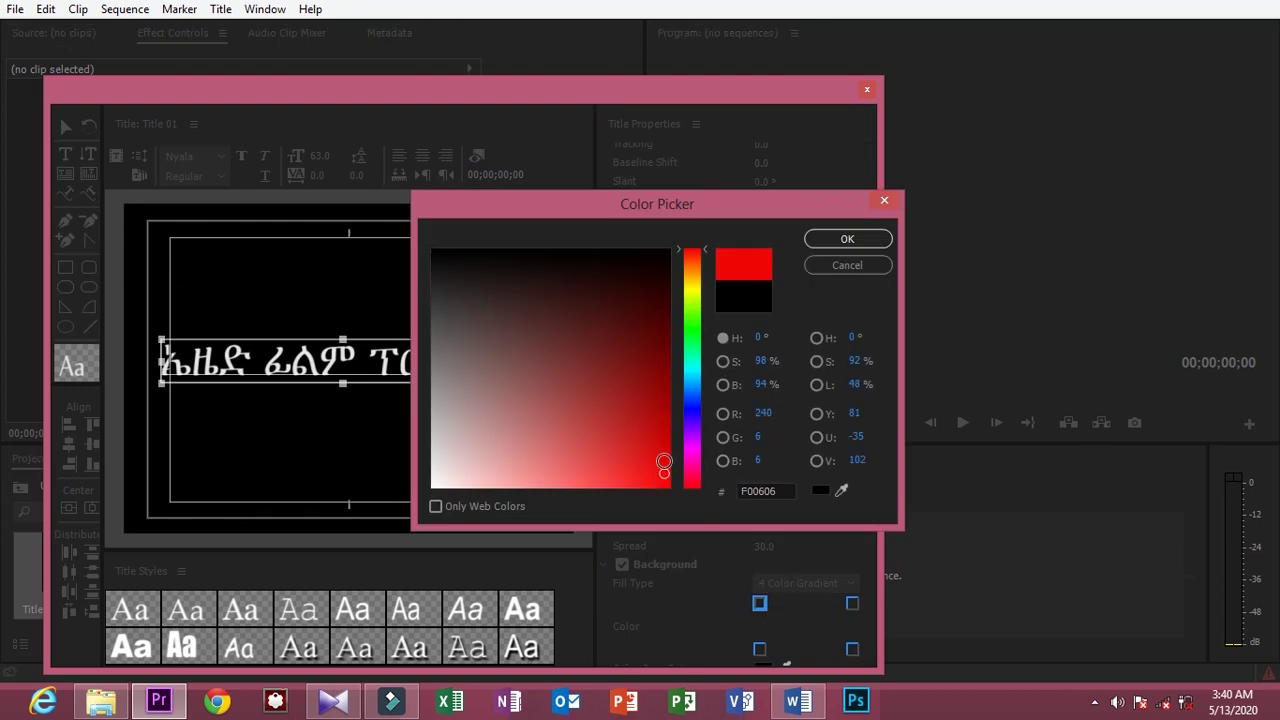
click(651, 266)
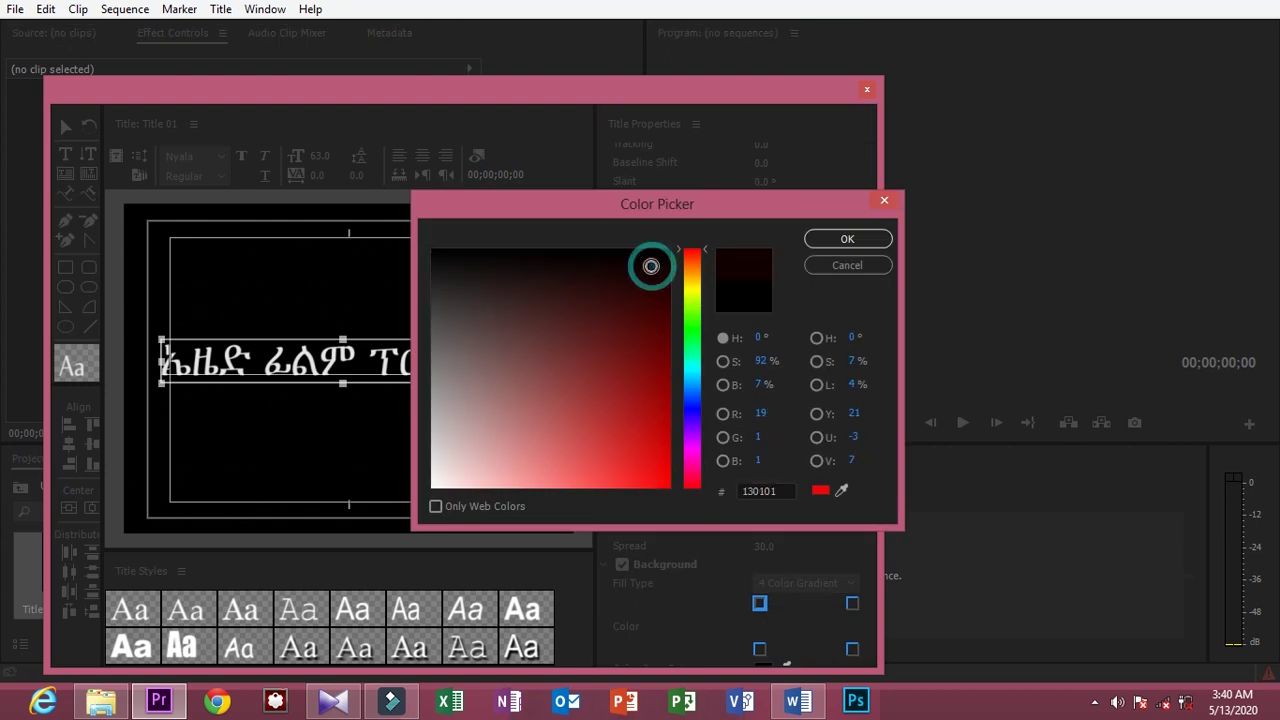
click(649, 355)
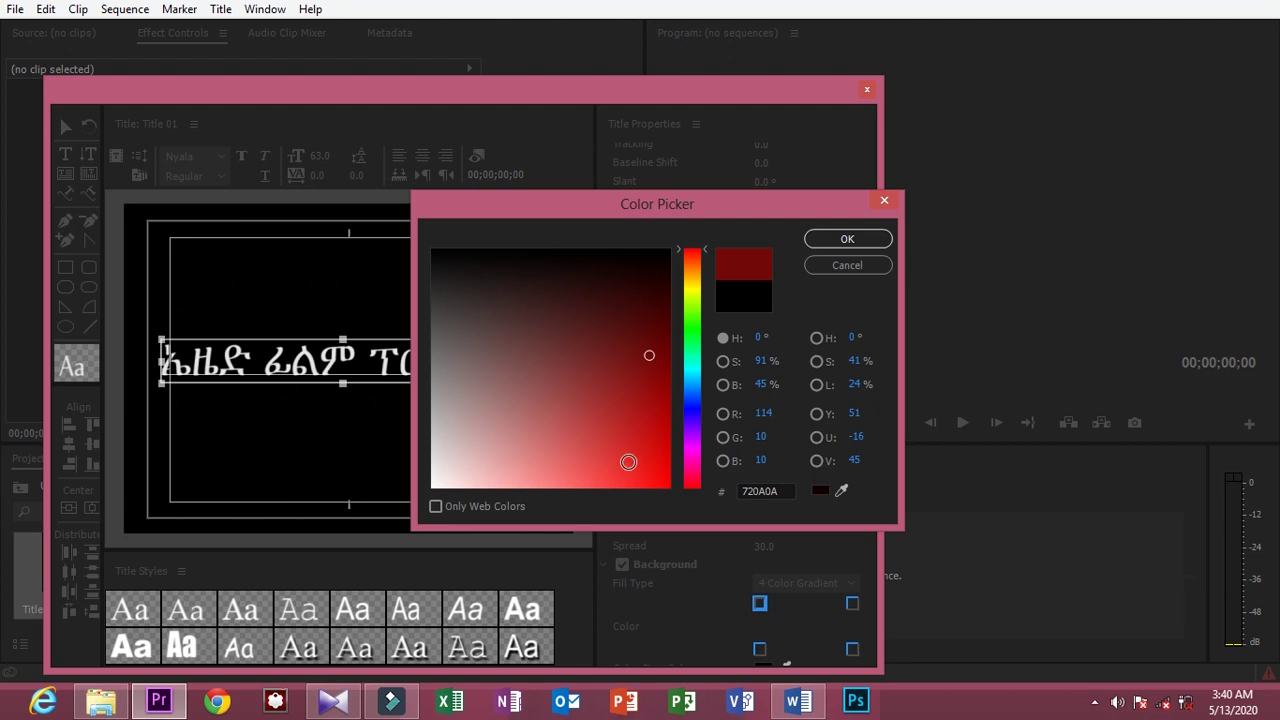
click(628, 461)
click(847, 239)
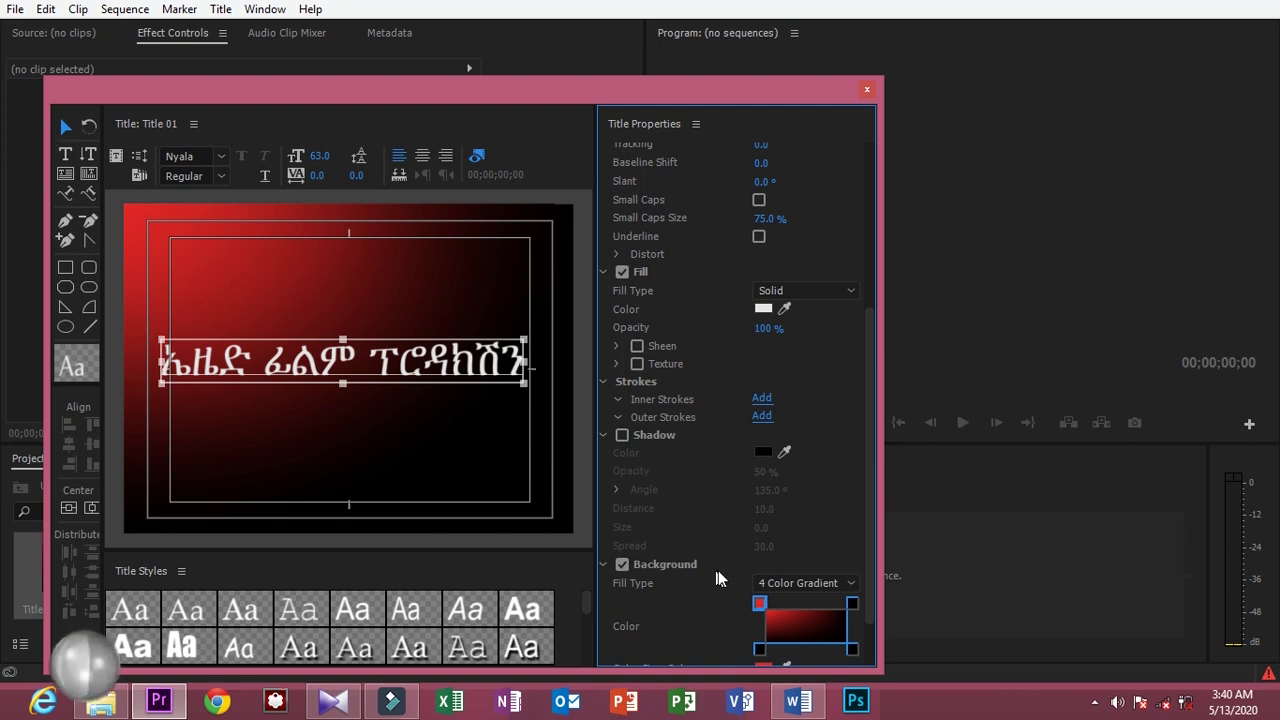
Check the bottom-left and top-right gradient stops, then nudge the title text slightly right.
click(759, 650)
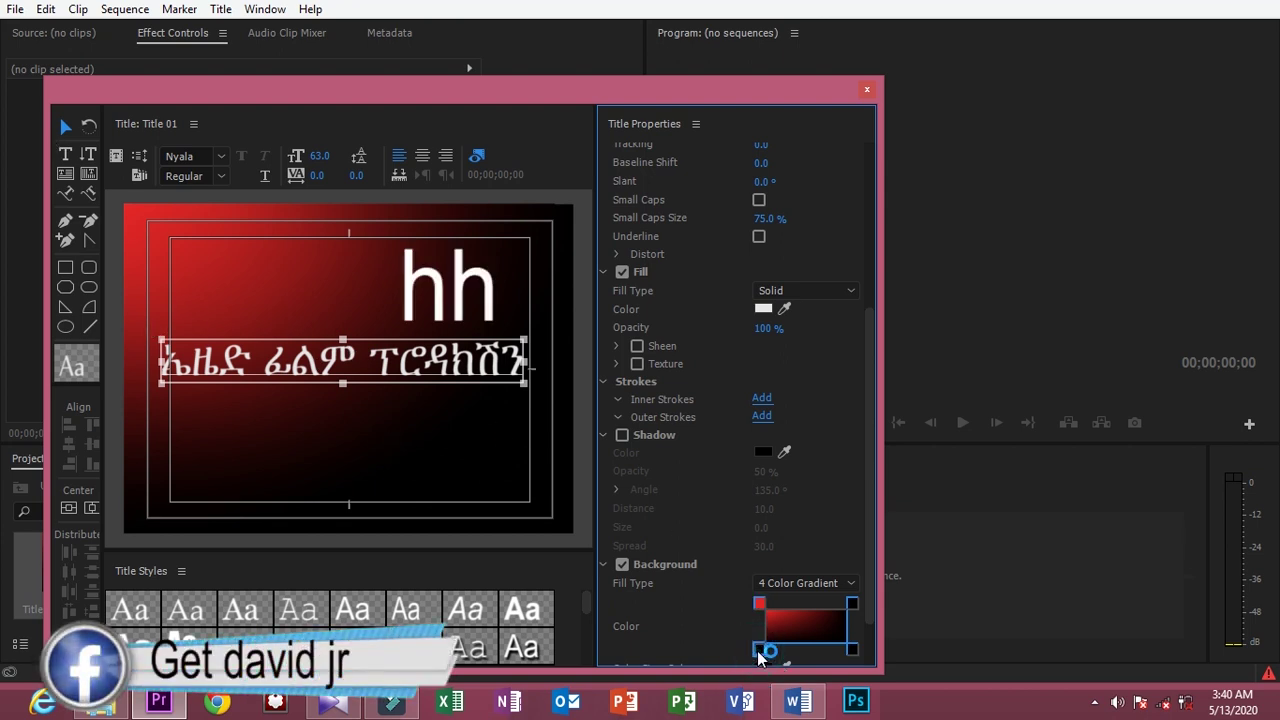
click(759, 650)
click(851, 603)
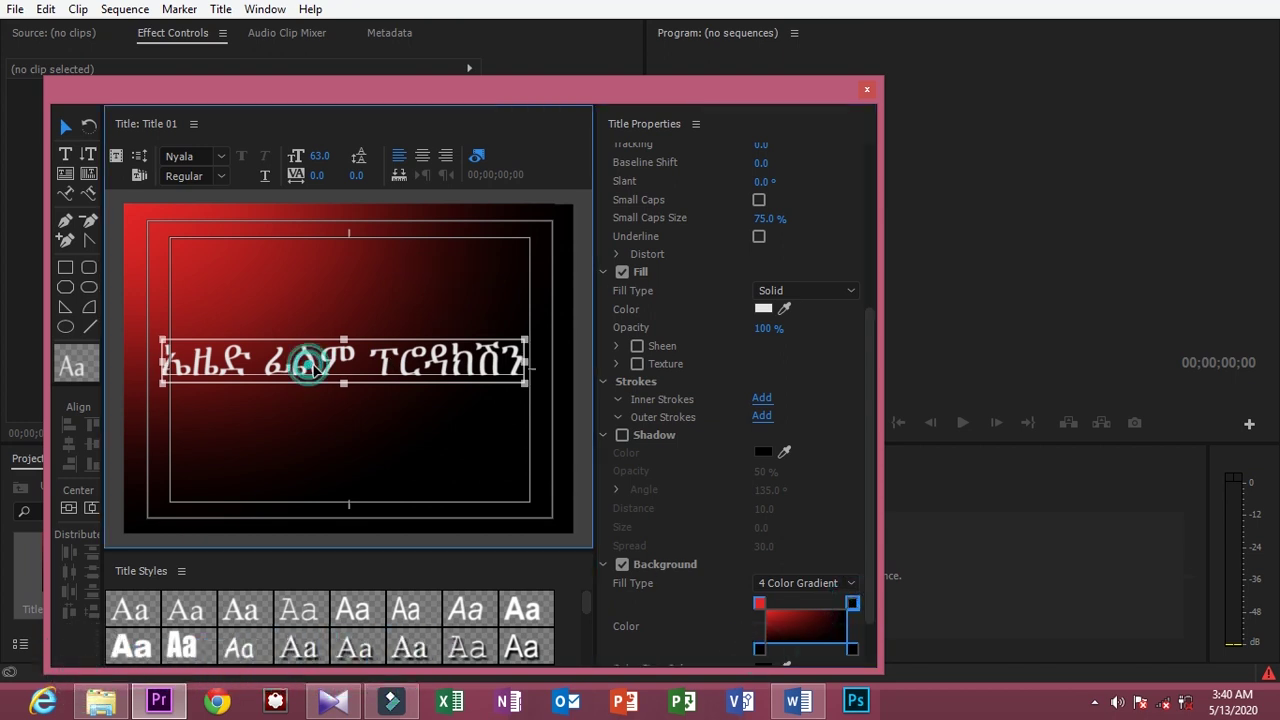
drag(307, 370, 313, 371)
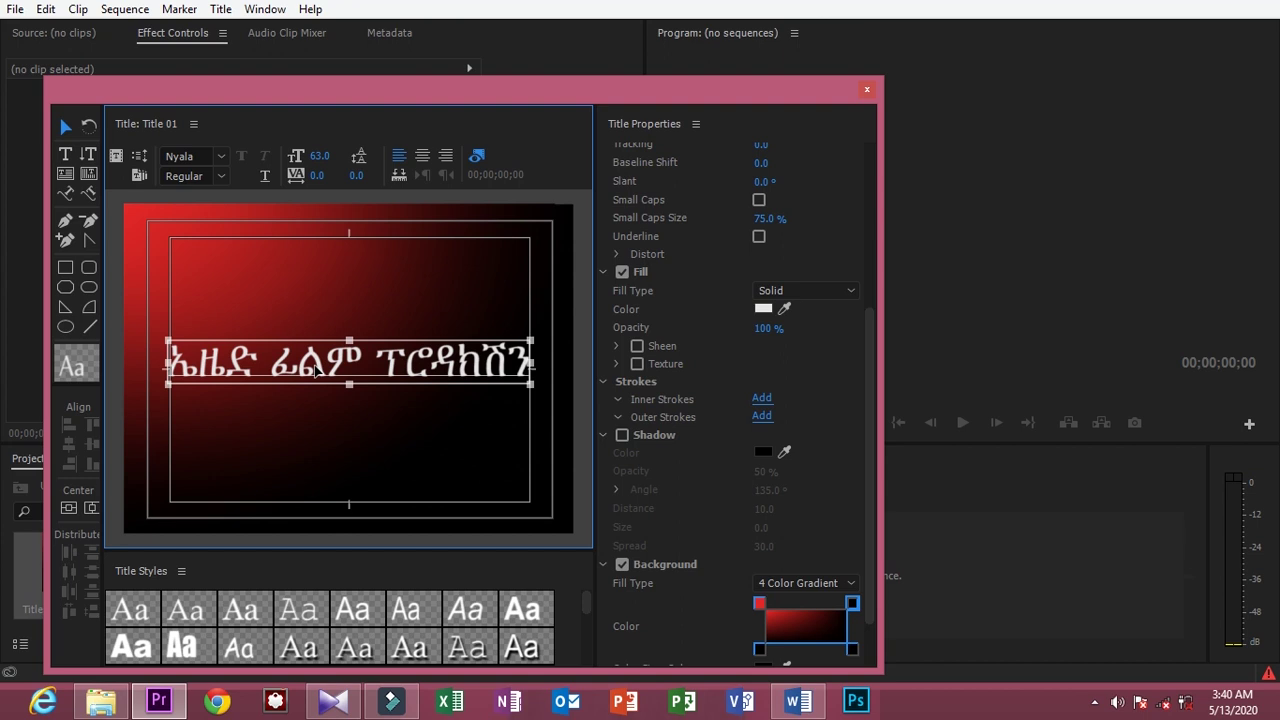
click(875, 373)
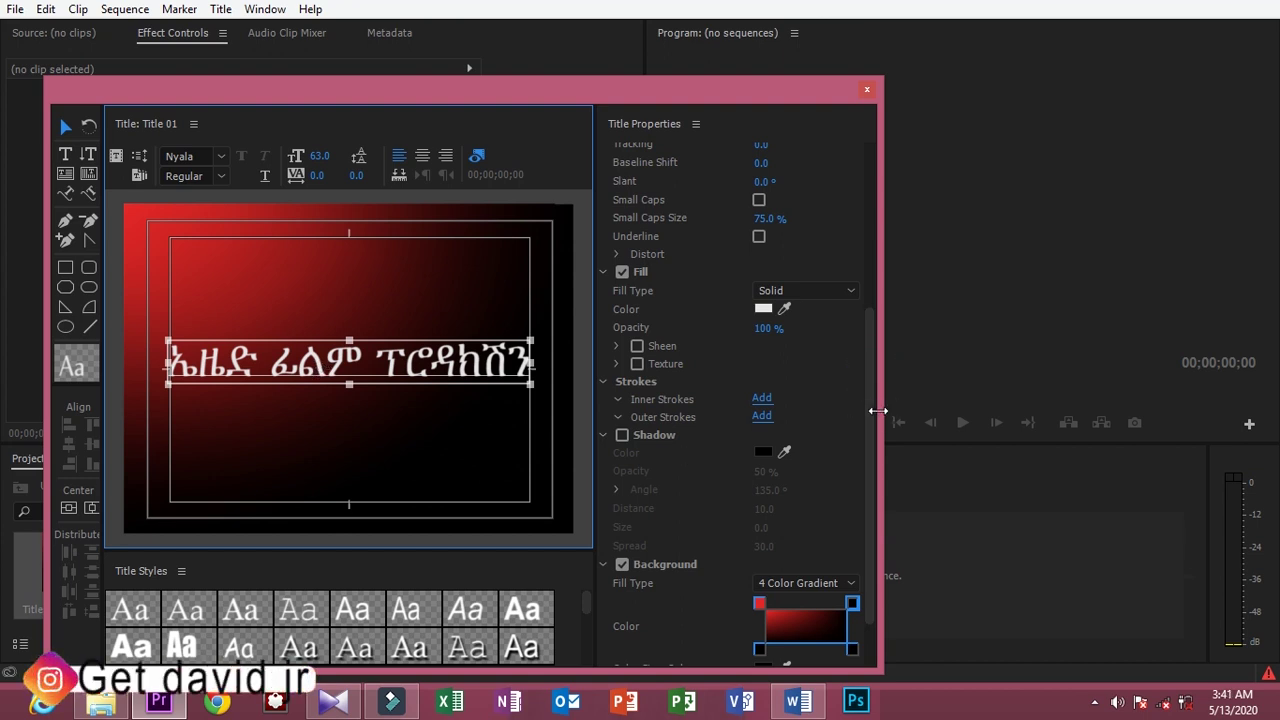
drag(871, 385, 872, 483)
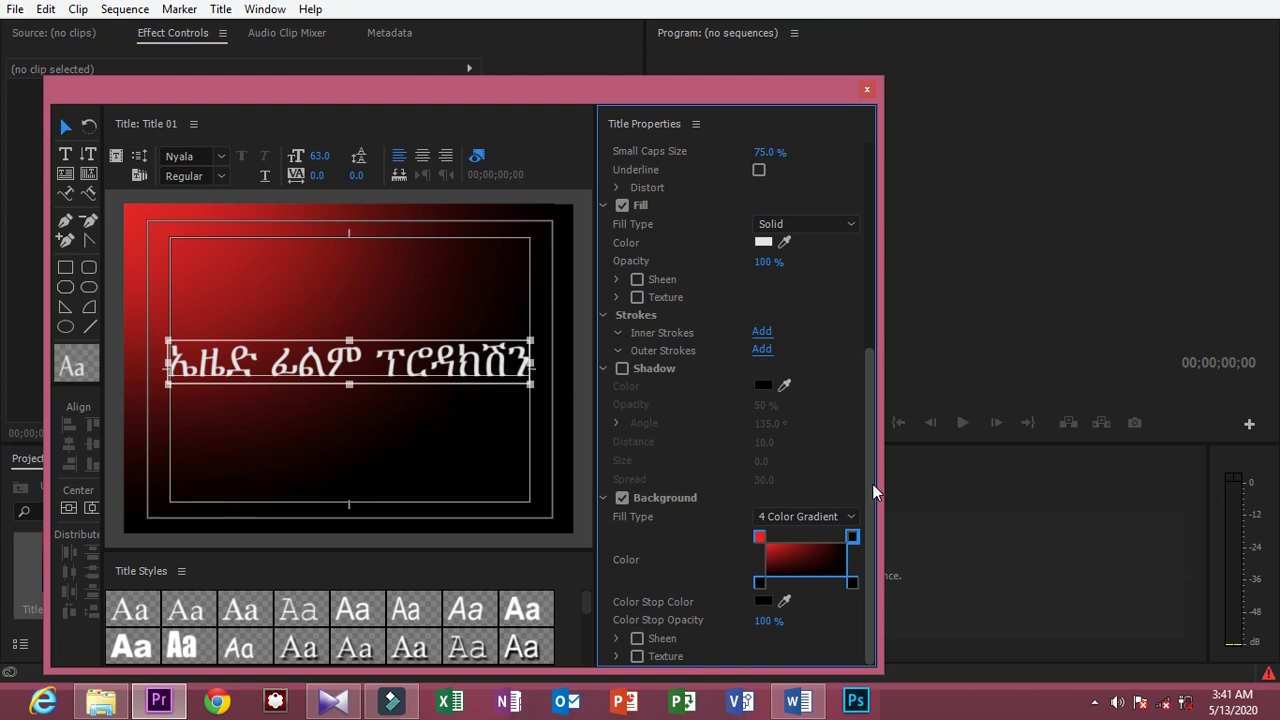
Enable the title's shadow at 100% opacity and set its angle and distance.
click(622, 369)
drag(761, 408, 807, 408)
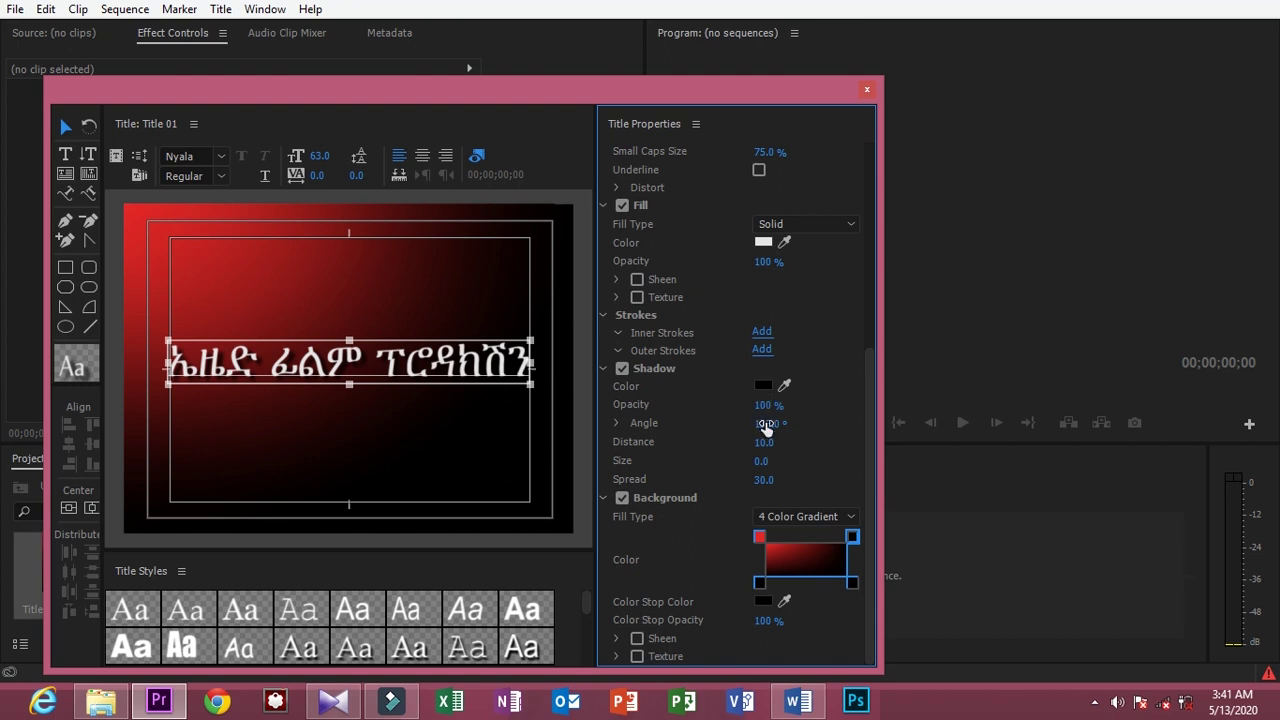
click(766, 425)
click(765, 441)
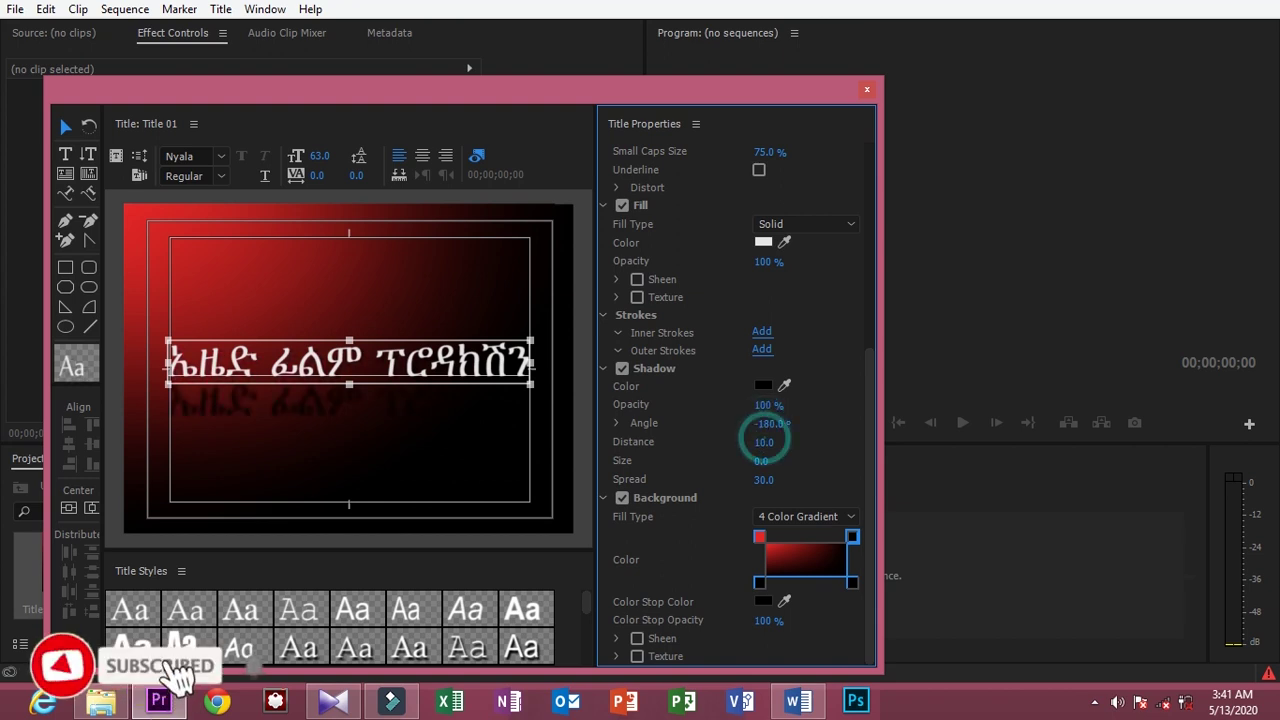
Colour the shadow bright green, pull it closer around the text, and close the titler.
click(763, 385)
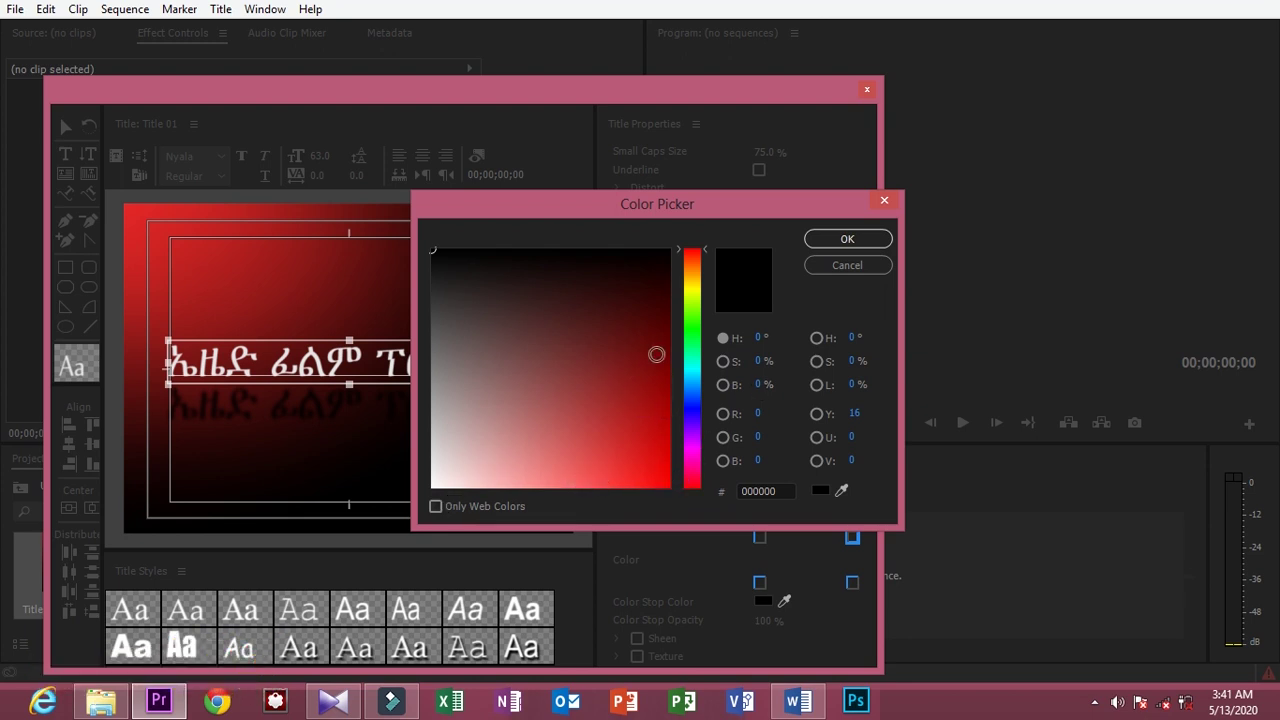
click(693, 326)
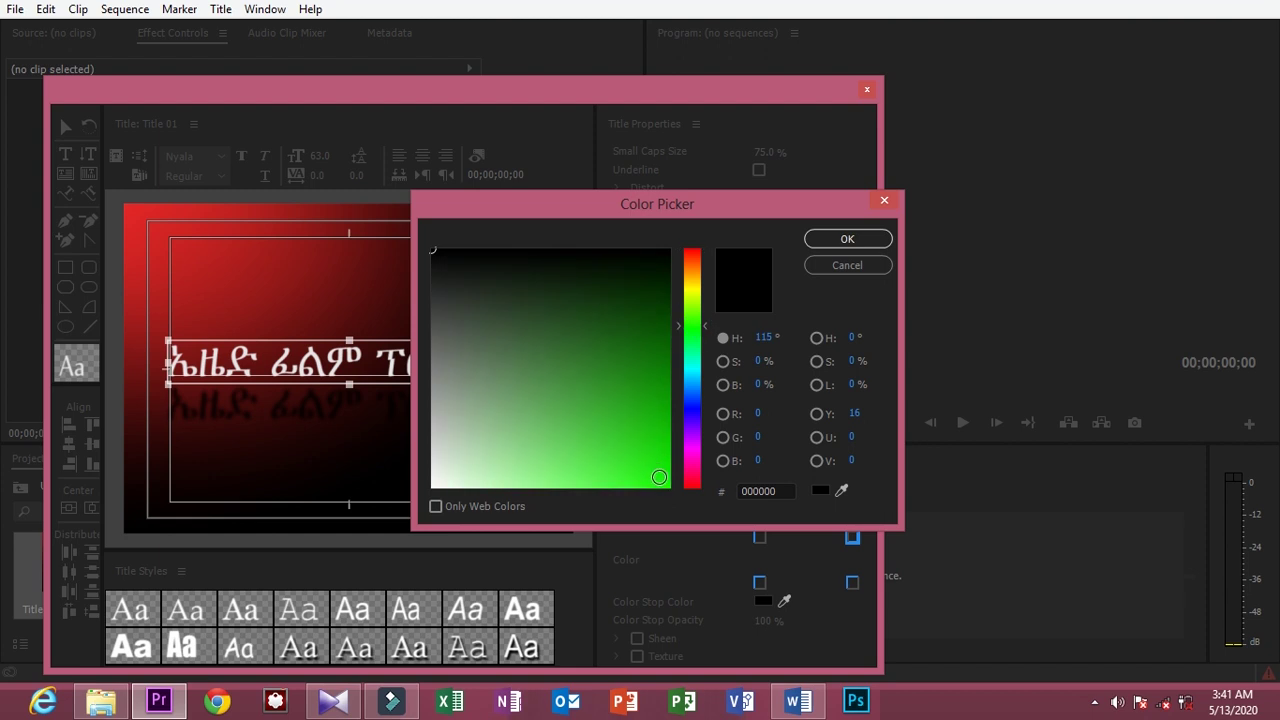
click(660, 477)
click(833, 241)
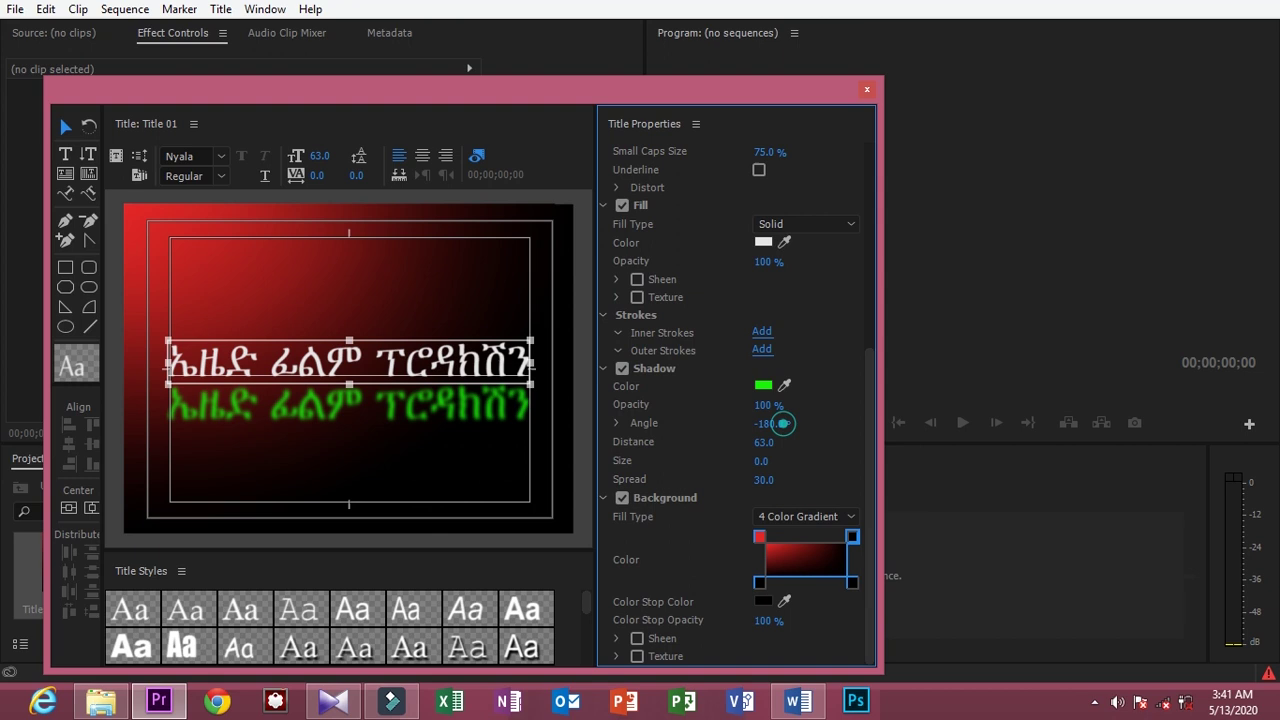
mouse_move(783, 423)
mouse_down()
mouse_move(760, 423)
mouse_move(752, 442)
mouse_move(710, 442)
mouse_move(745, 479)
mouse_up()
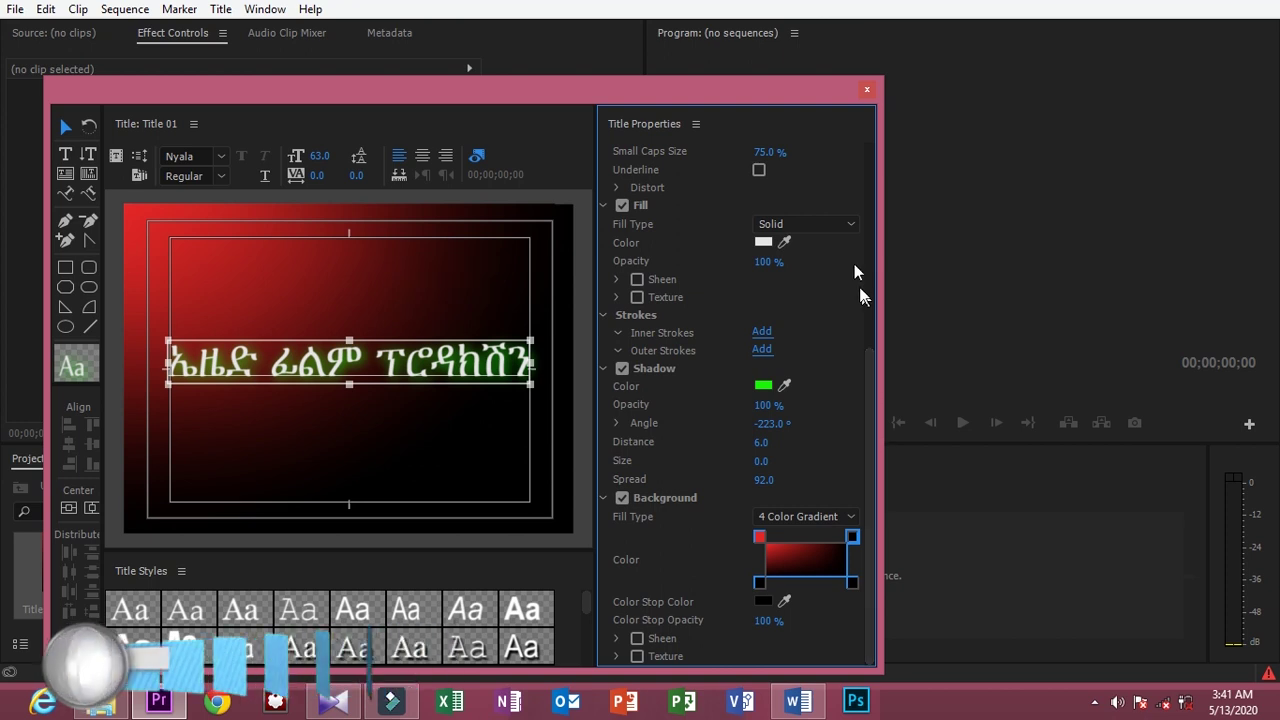
click(867, 90)
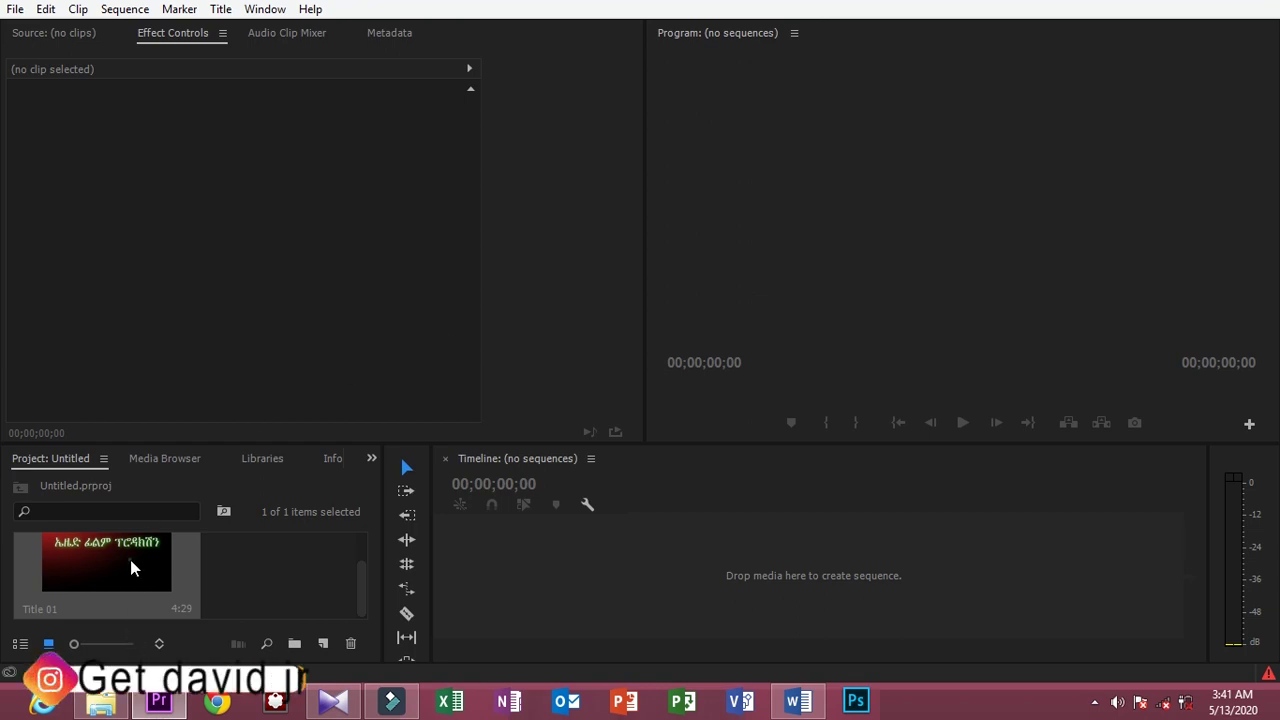
Drag Title 01 from the Project panel onto the timeline and select the clip.
drag(130, 563, 553, 530)
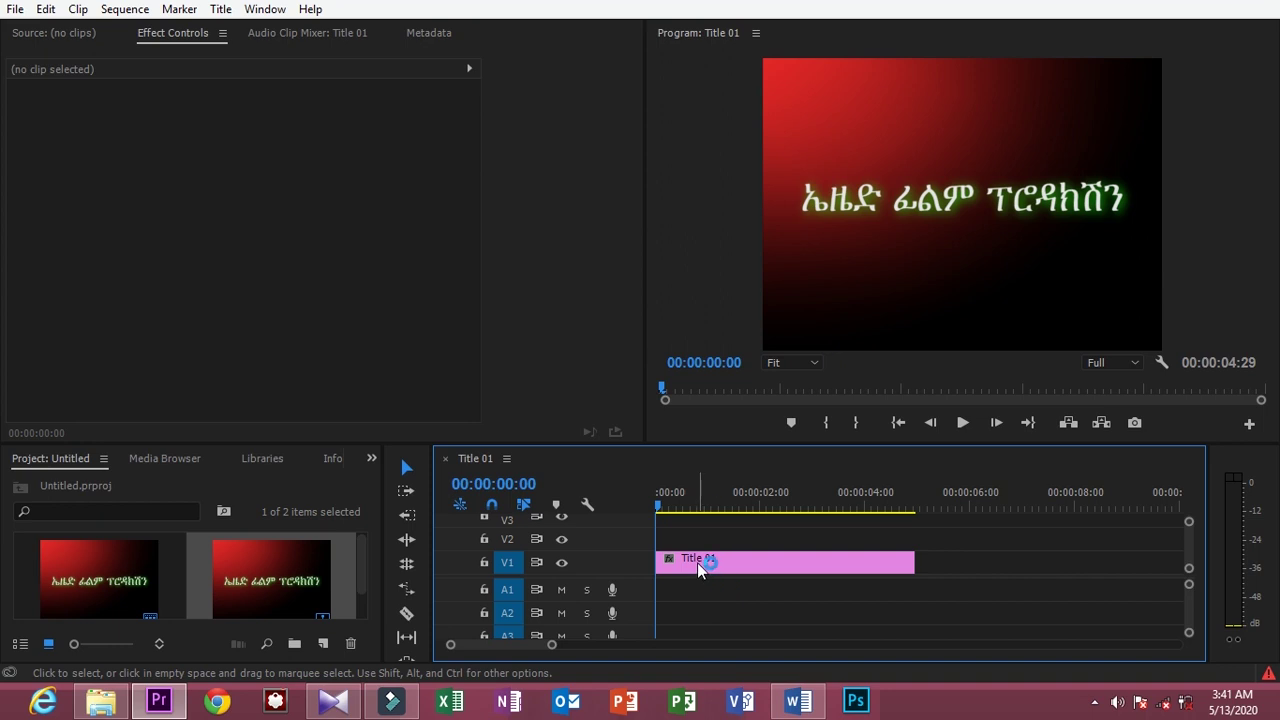
click(698, 565)
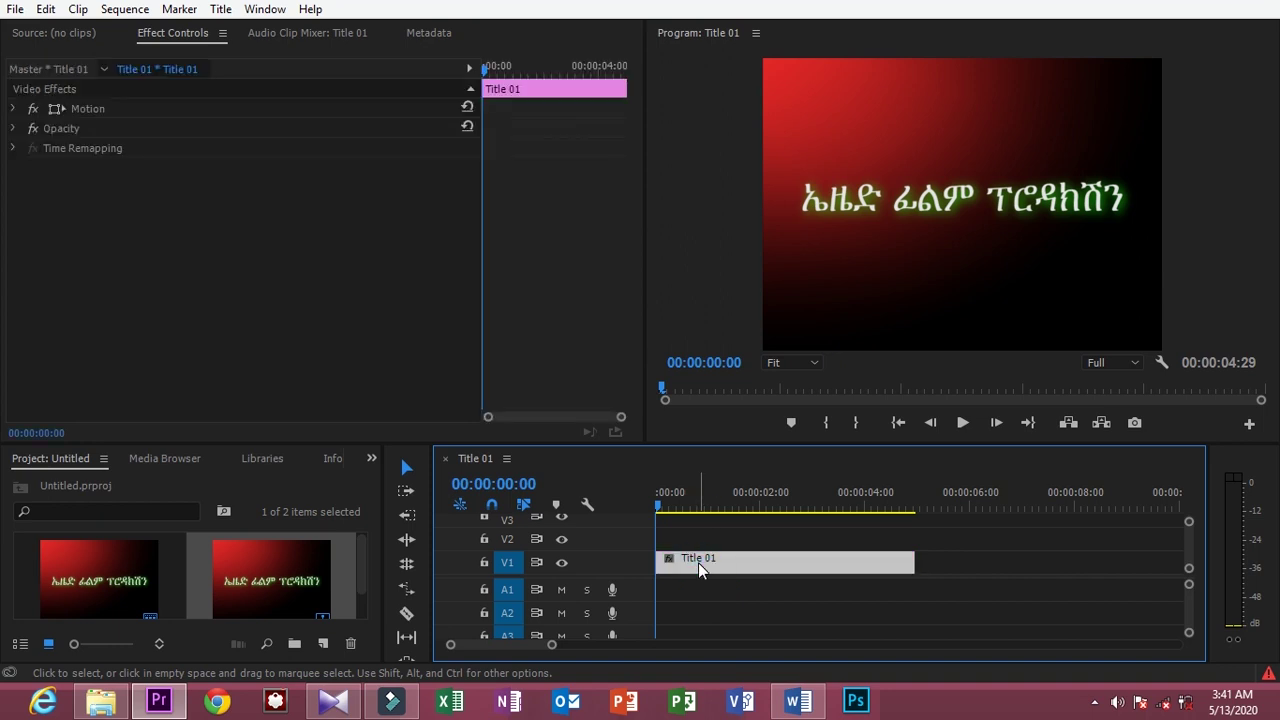
Set the title's Motion Scale to 404, keyframe it, and move the playhead to 00:00:02:20.
click(13, 108)
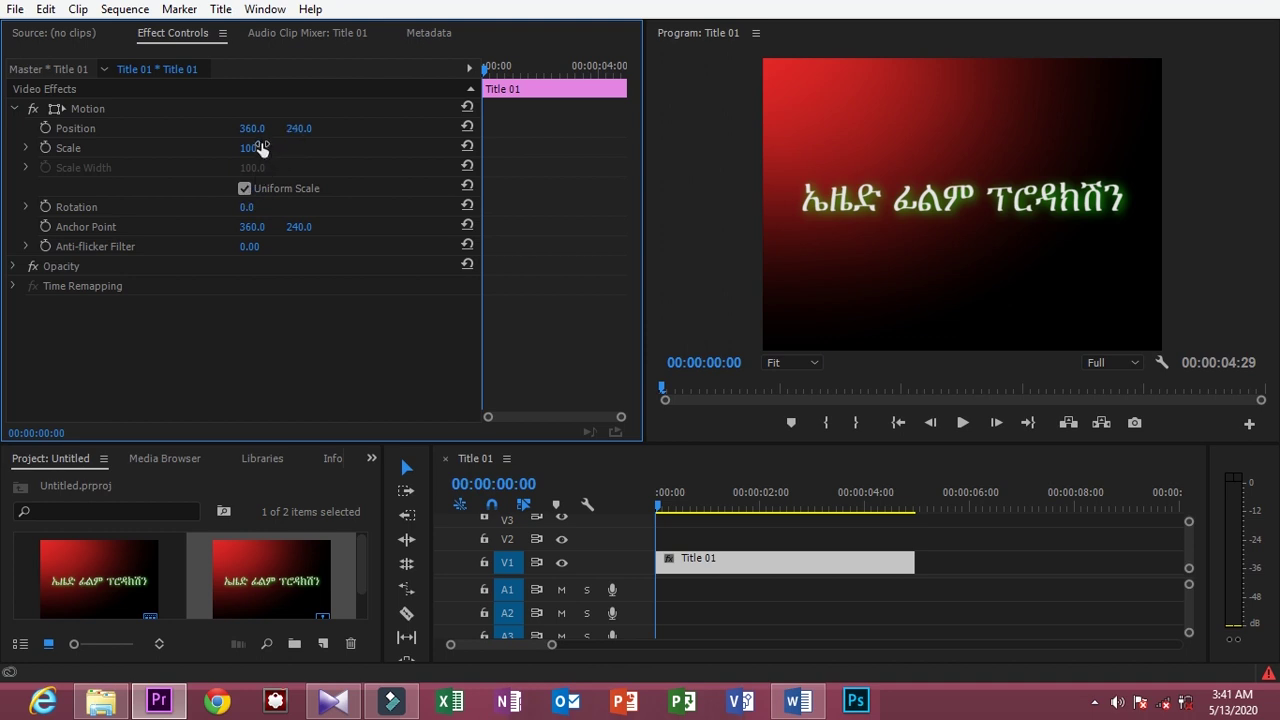
drag(255, 147, 250, 147)
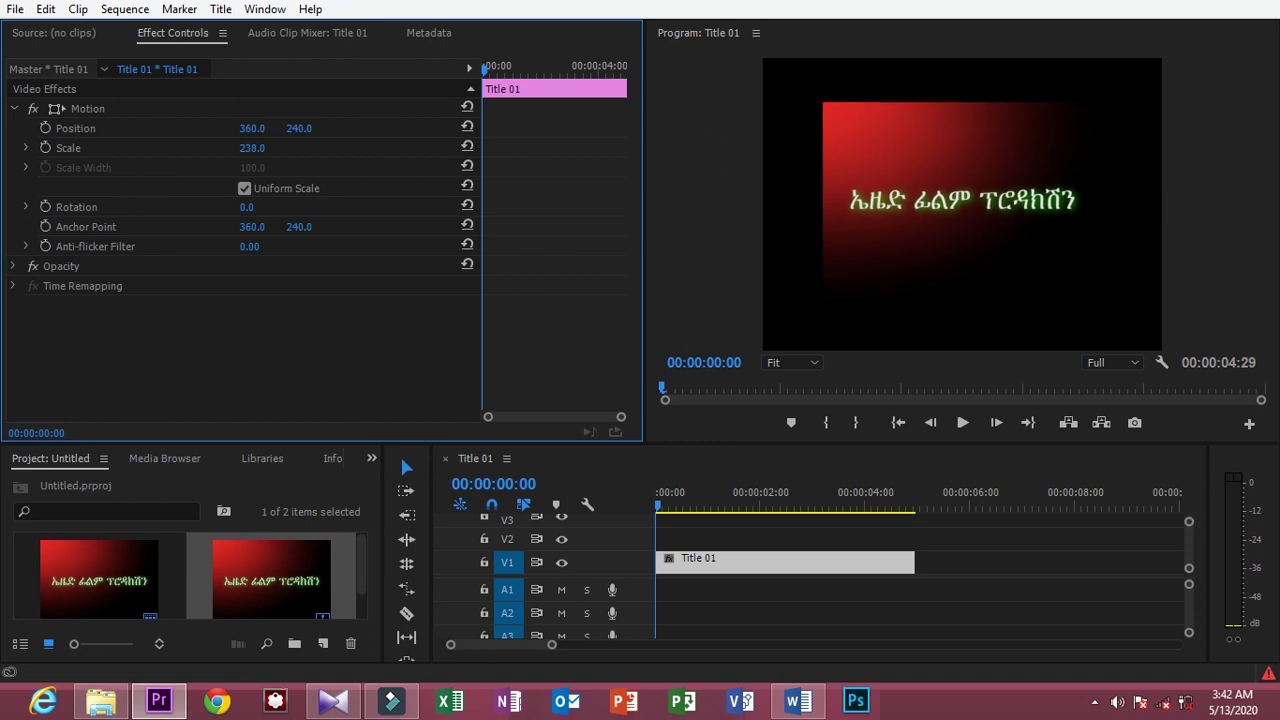
drag(250, 147, 393, 147)
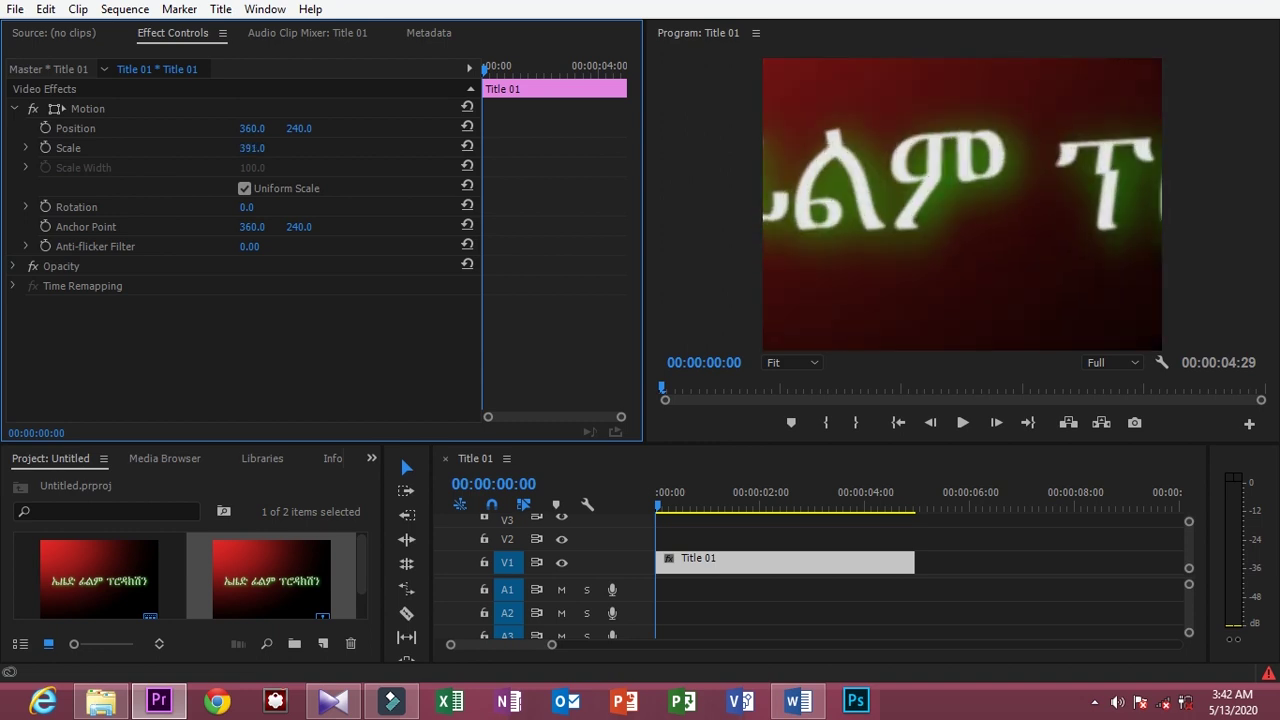
click(44, 147)
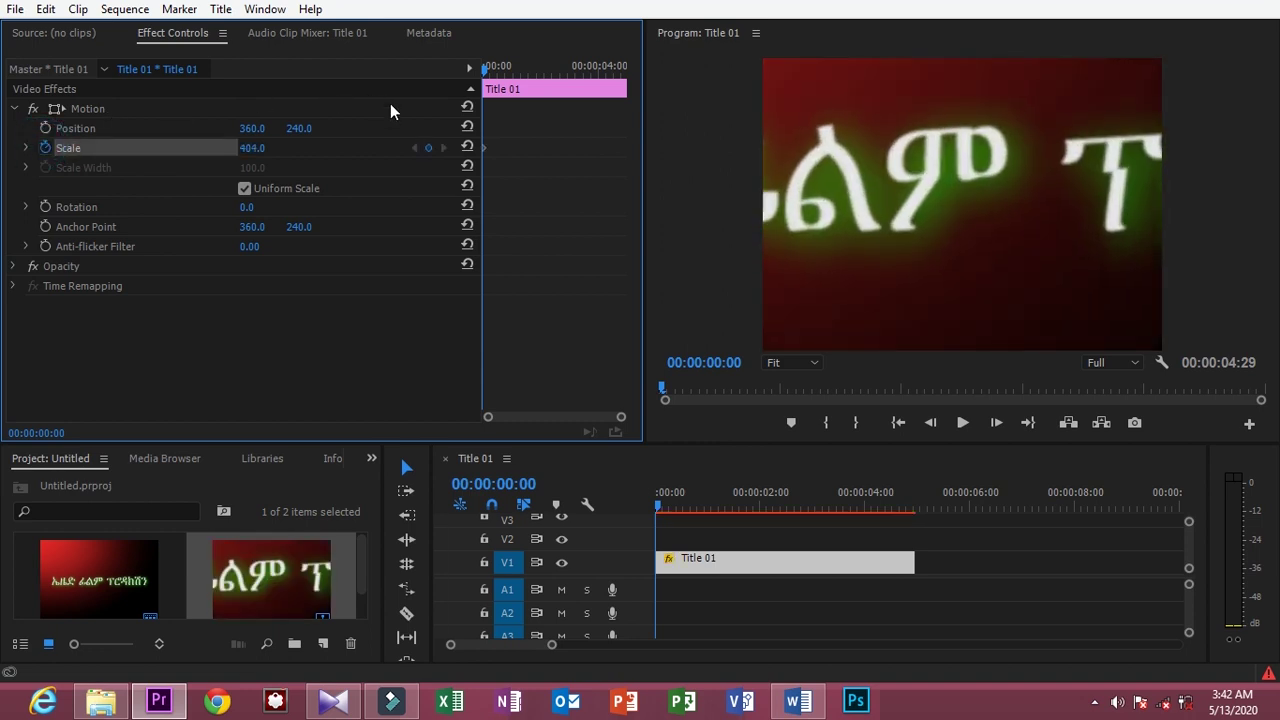
drag(485, 73, 562, 97)
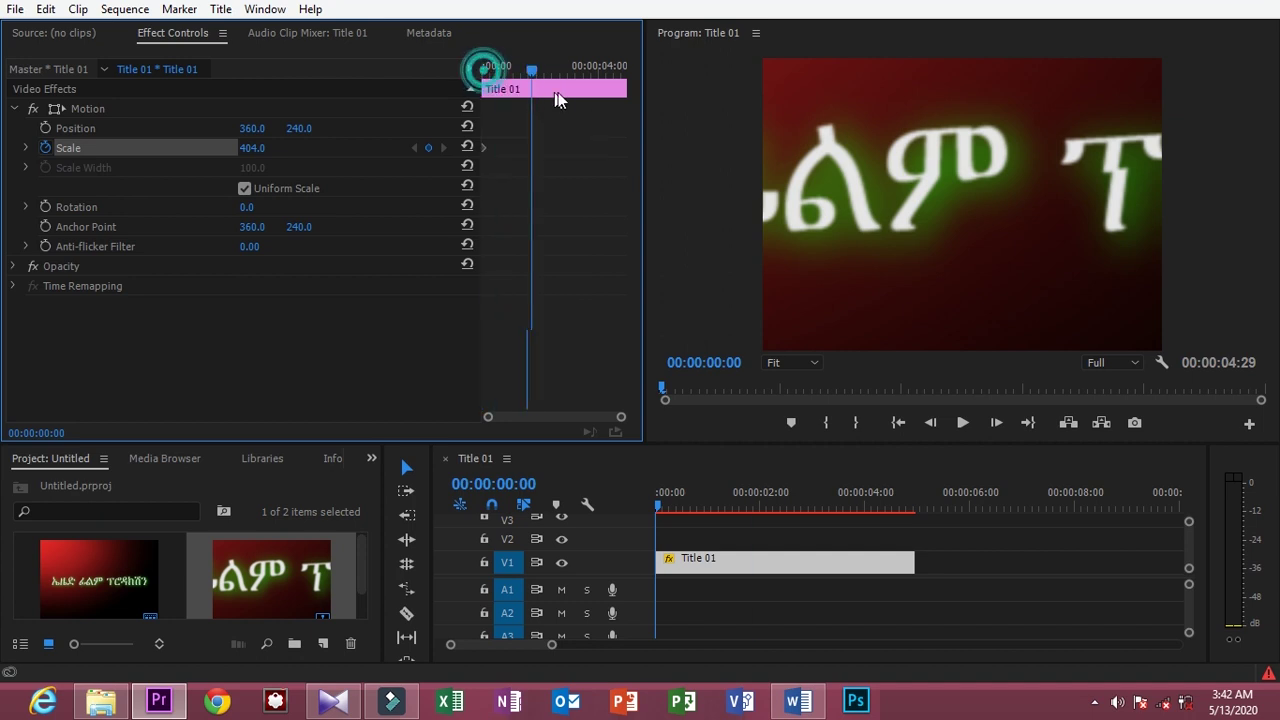
Add a second Scale keyframe at 100 and preview the zoom-out from 404.
click(258, 147)
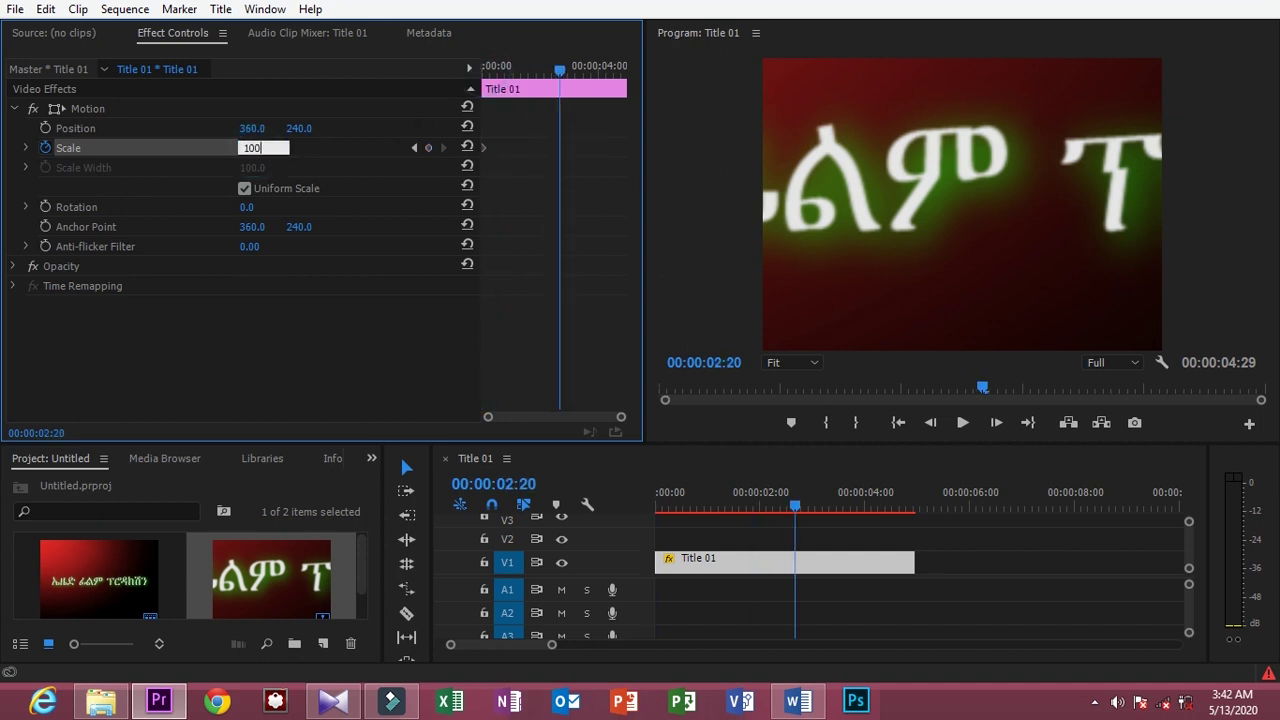
text(100)
key(Return)
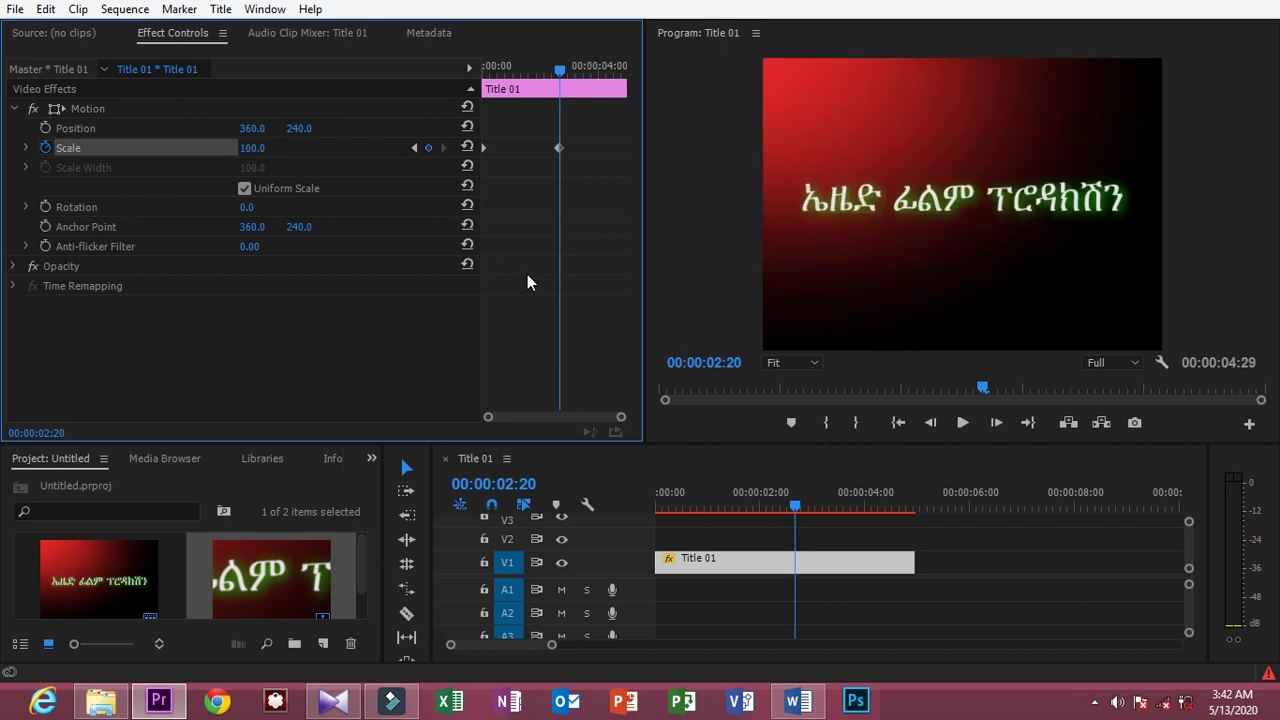
drag(792, 505, 683, 505)
key(space)
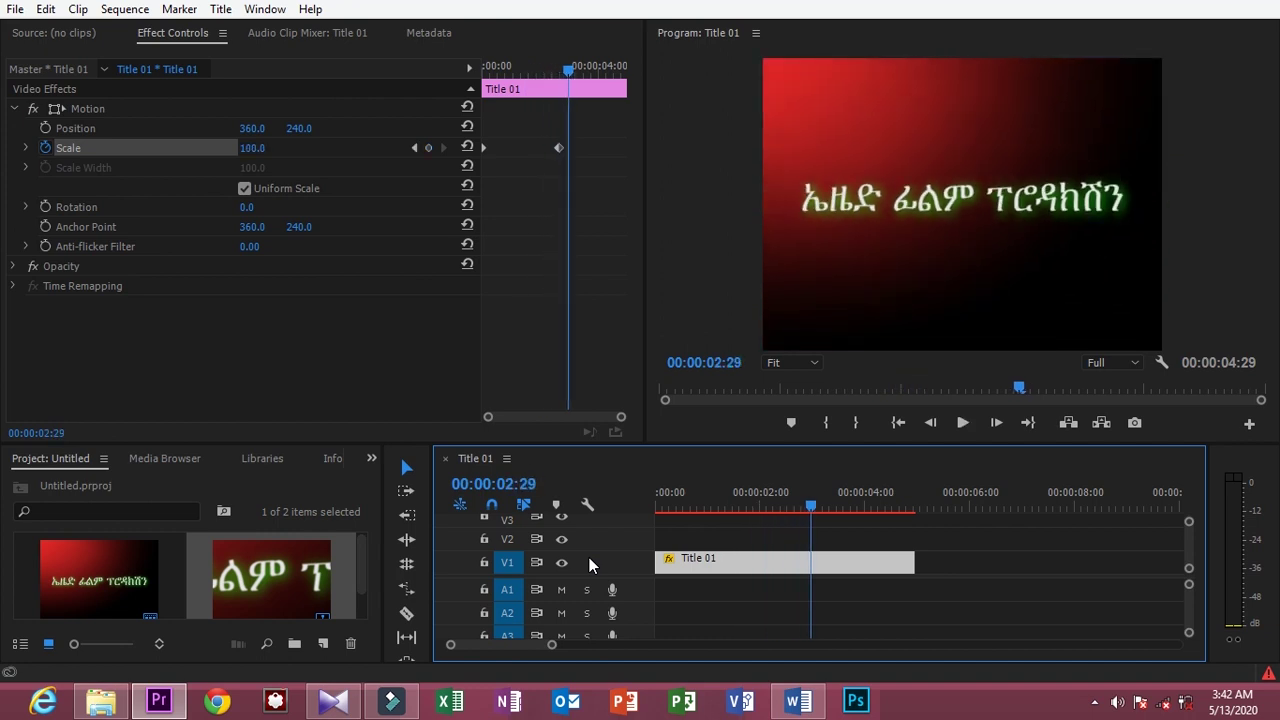
Replay the 404-to-100 scale animation from the clip start a few more times.
drag(811, 496, 653, 521)
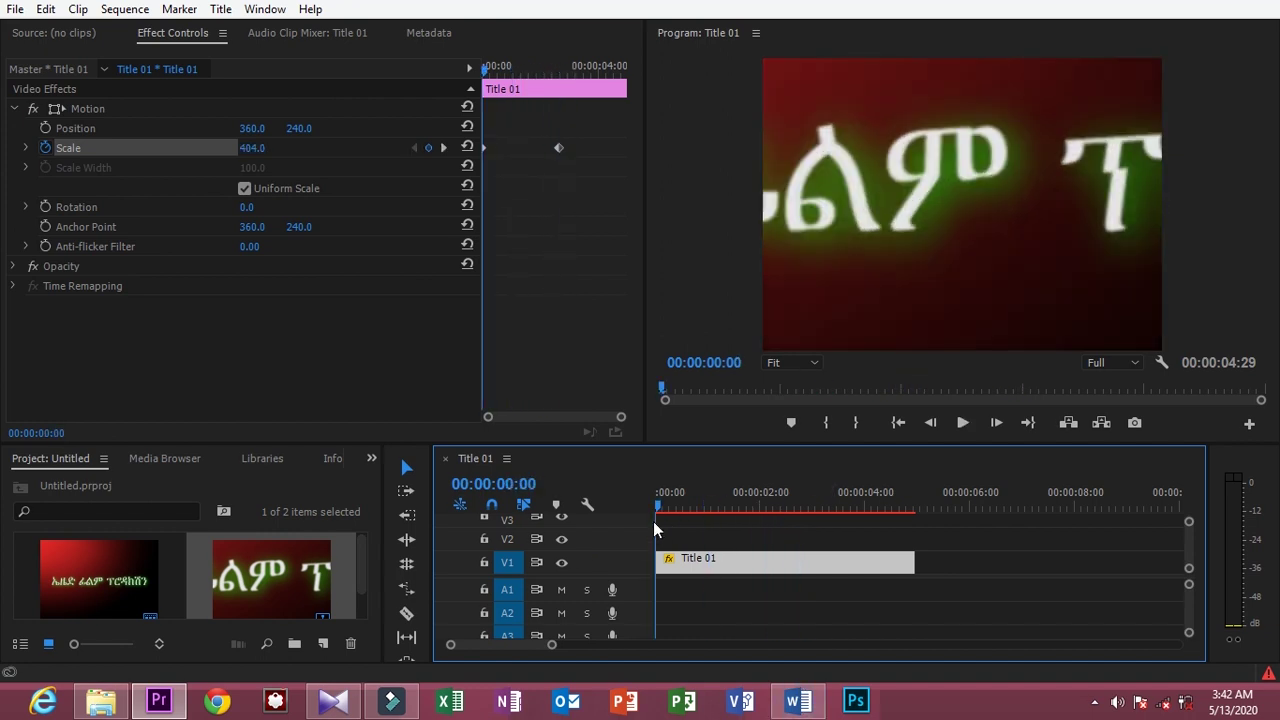
key(space)
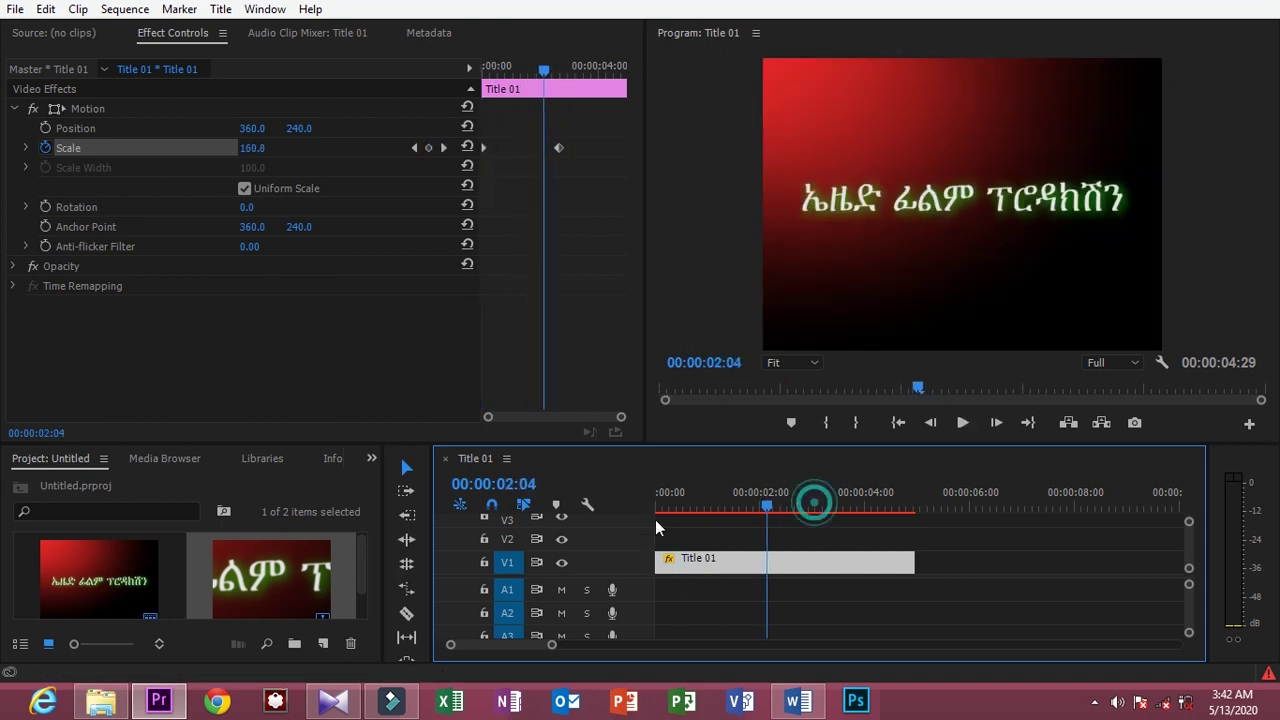
drag(811, 503, 603, 535)
key(space)
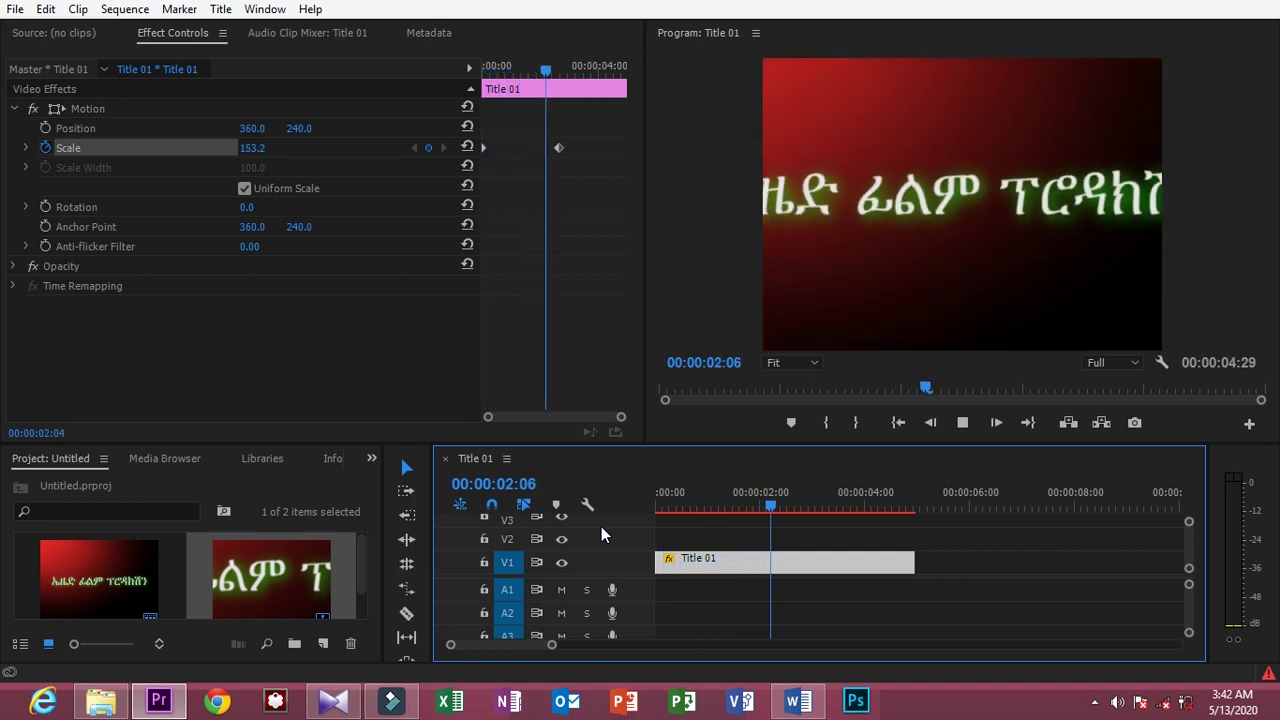
key(space)
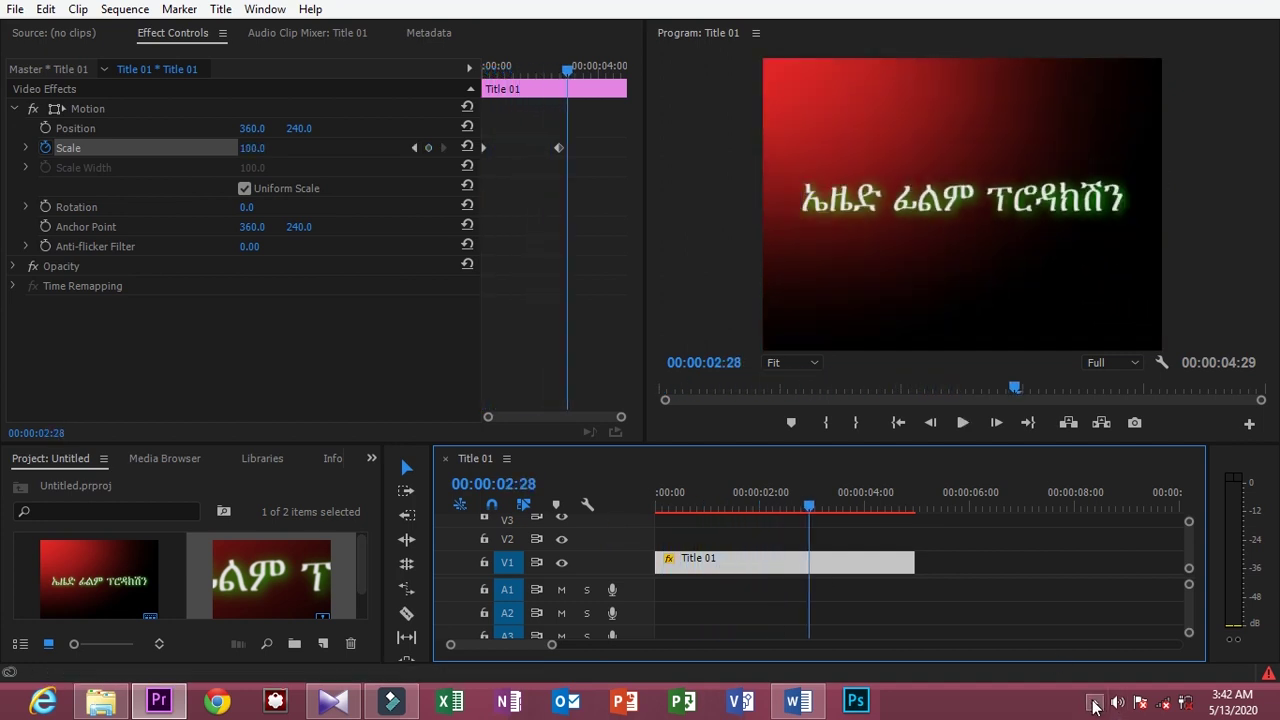
click(1094, 704)
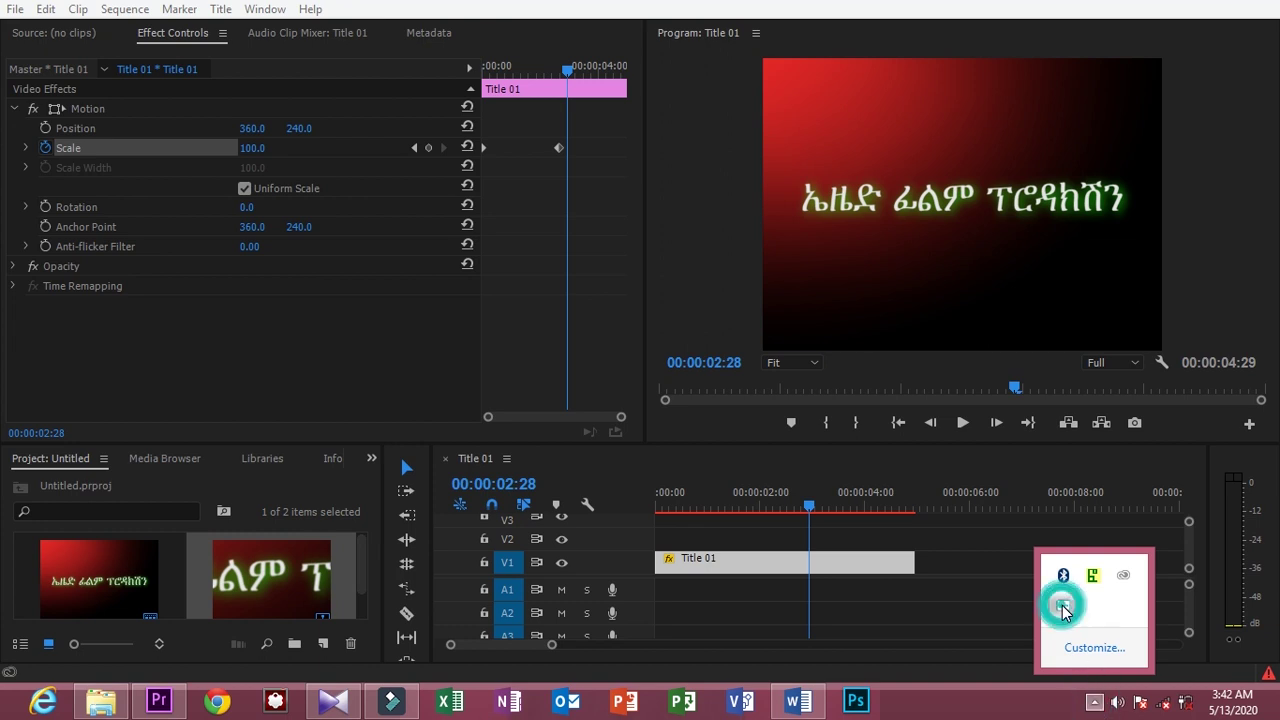
right_click(1063, 607)
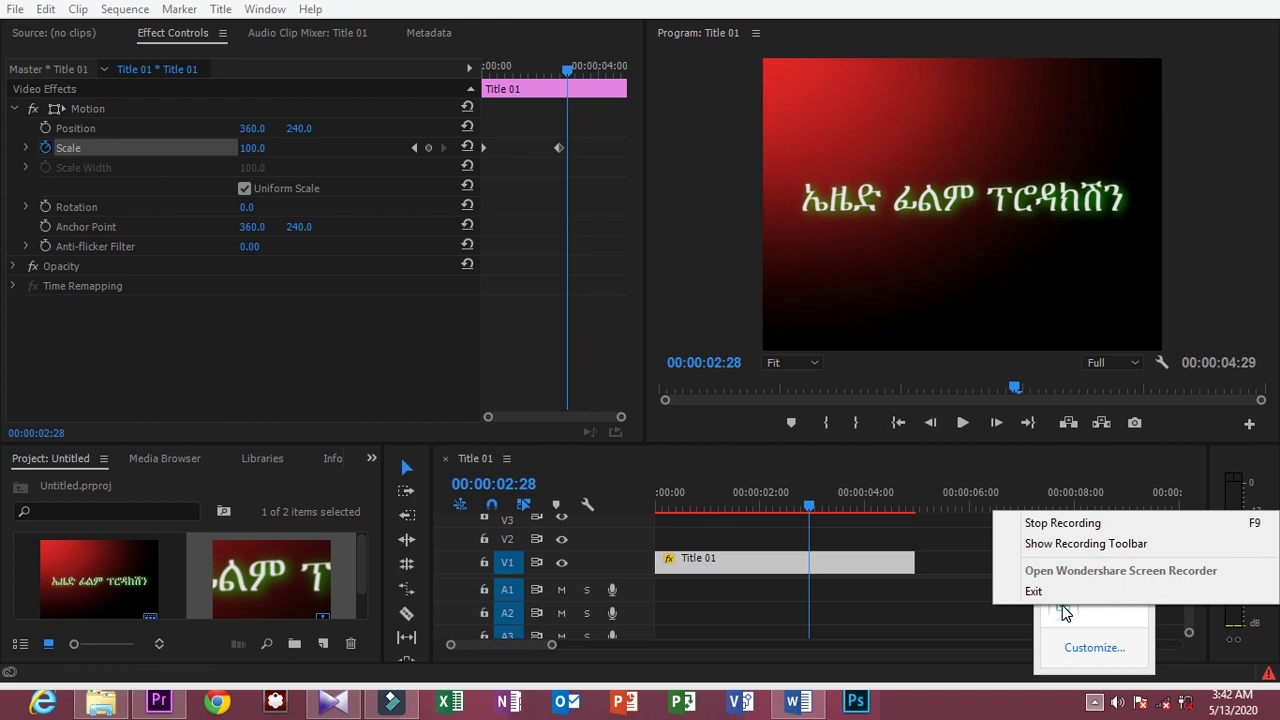